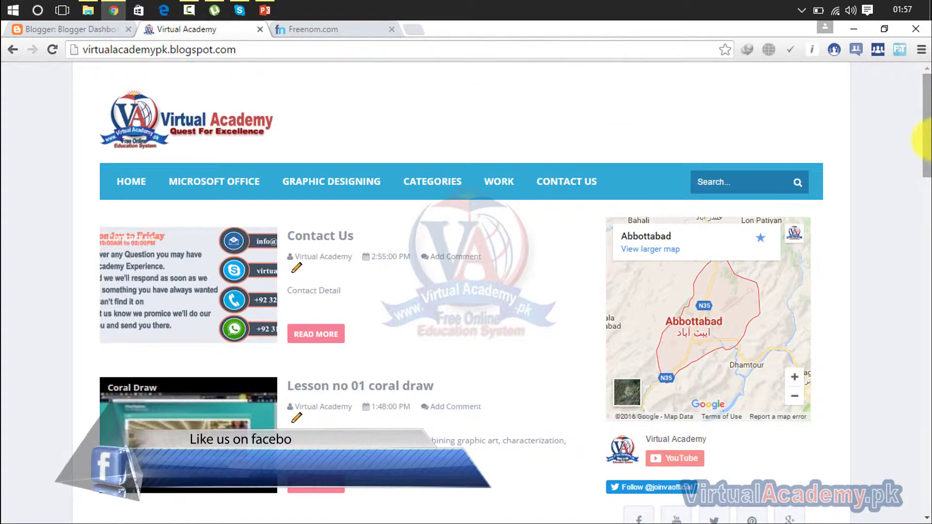
scroll(926, 136, down, 2)
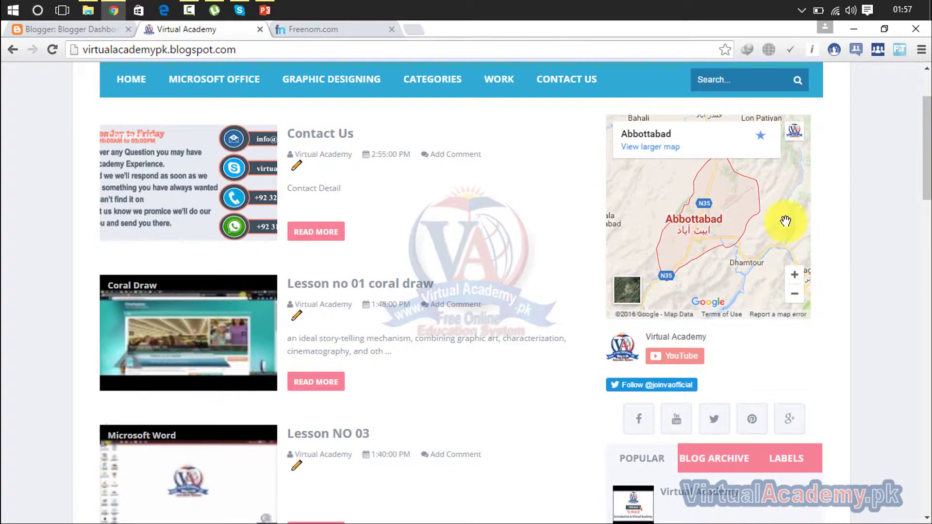
drag(926, 184, 925, 146)
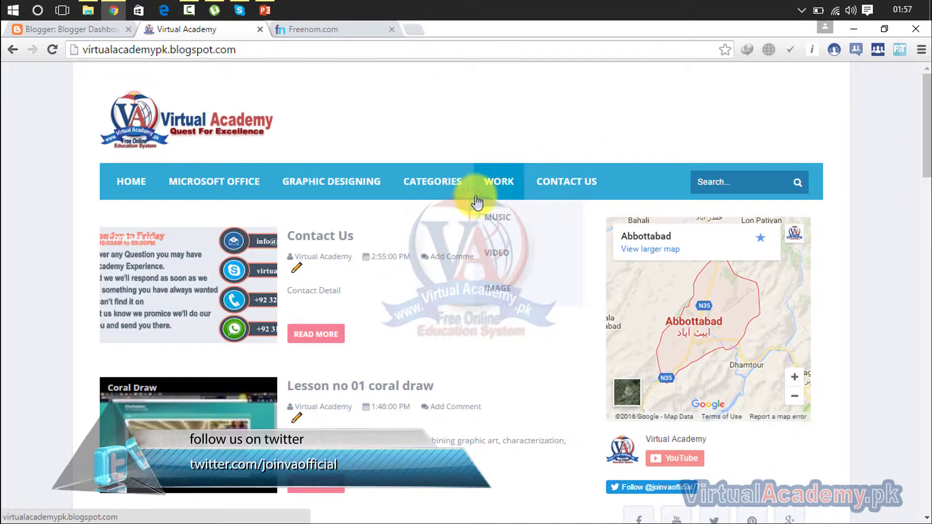
click(597, 189)
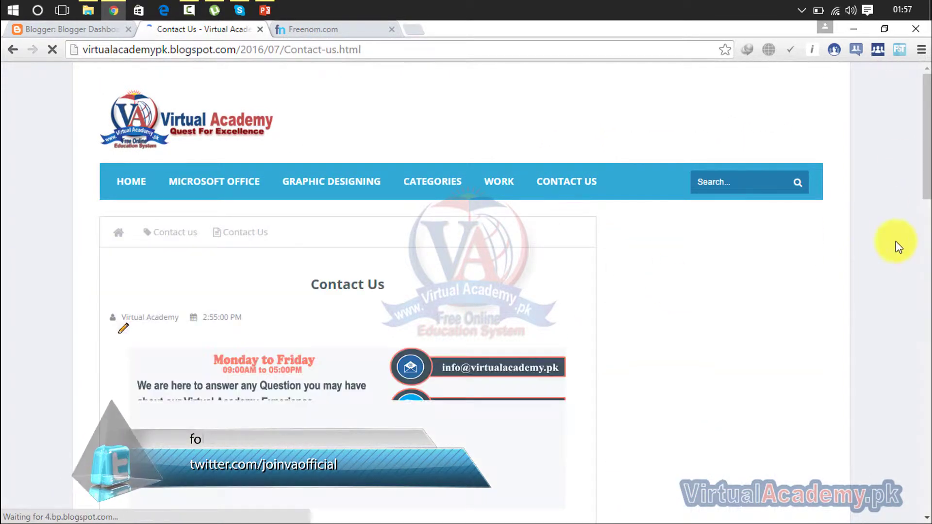
drag(925, 111, 928, 162)
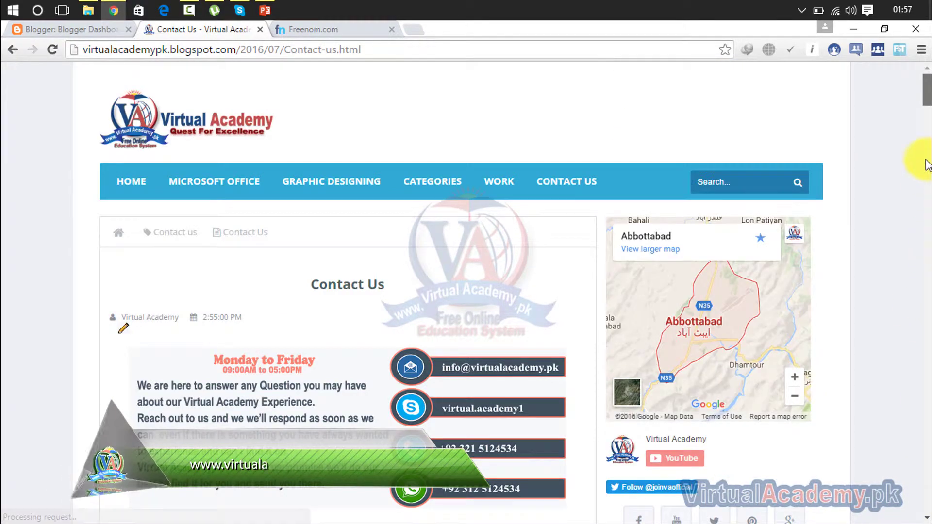
click(139, 174)
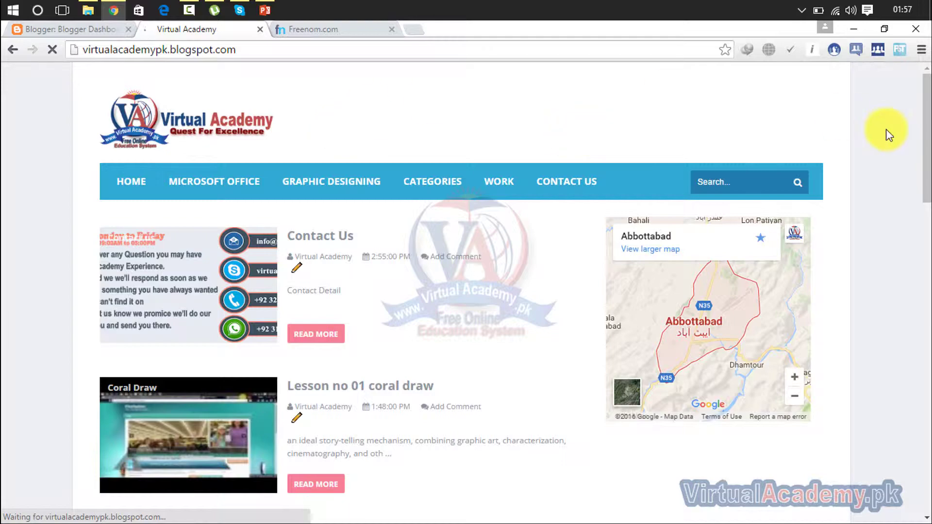
drag(926, 113, 926, 170)
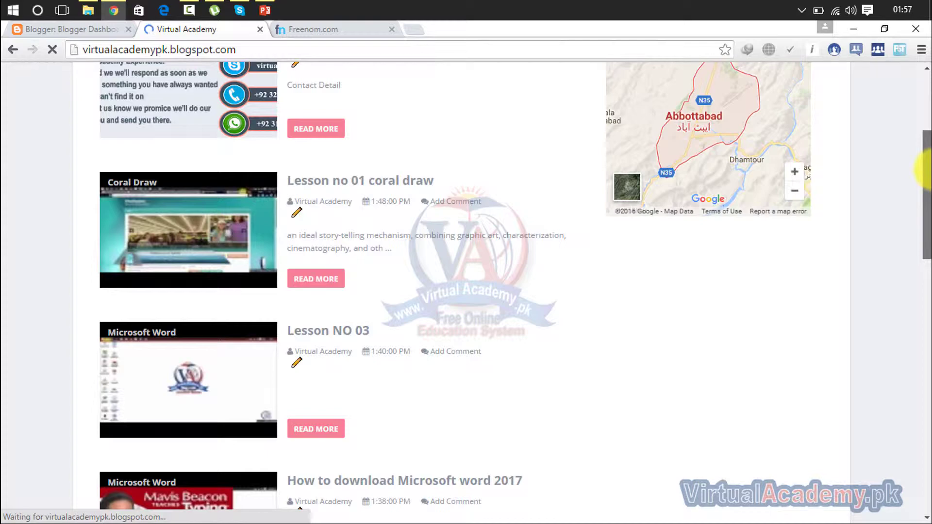
drag(926, 167, 926, 94)
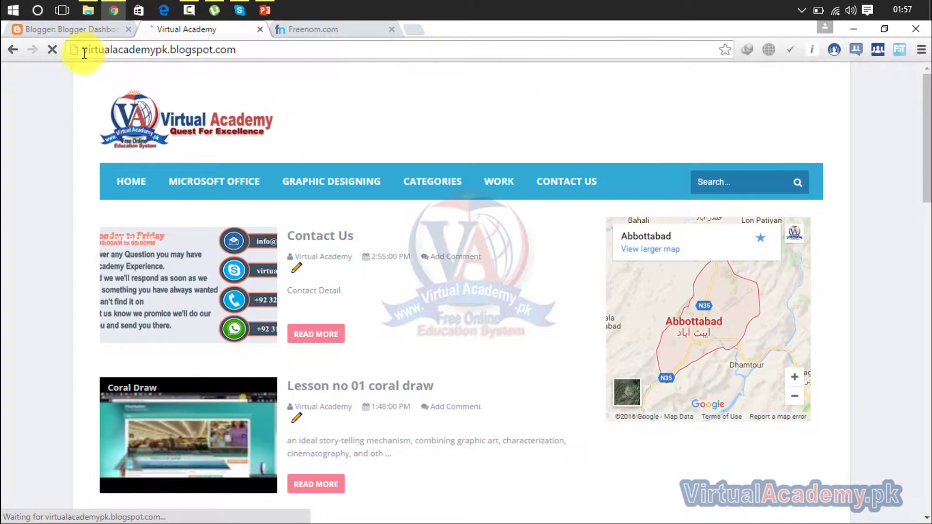
drag(81, 51, 172, 58)
click(240, 50)
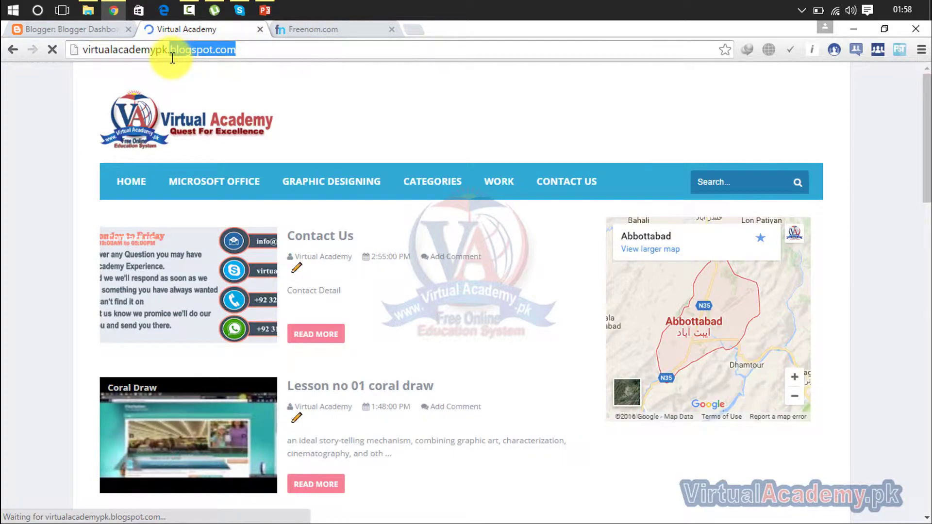
click(251, 49)
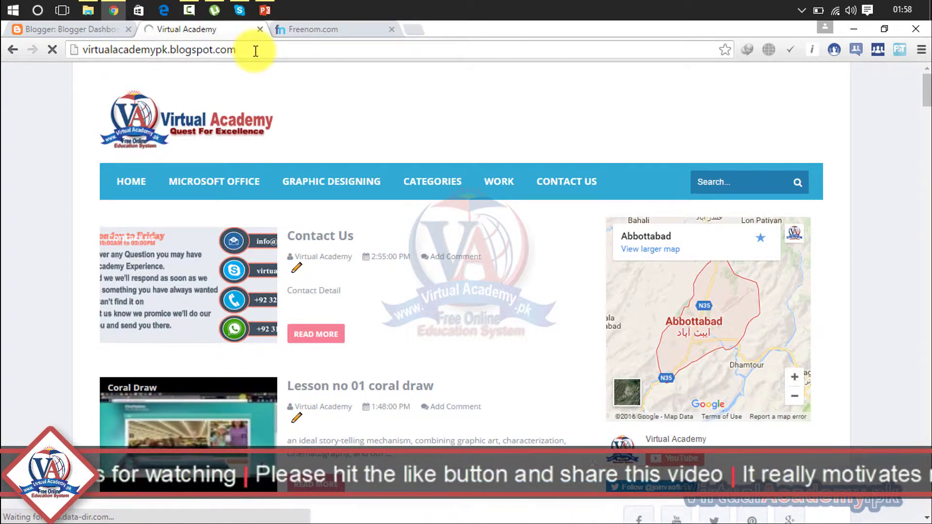
drag(255, 51, 78, 54)
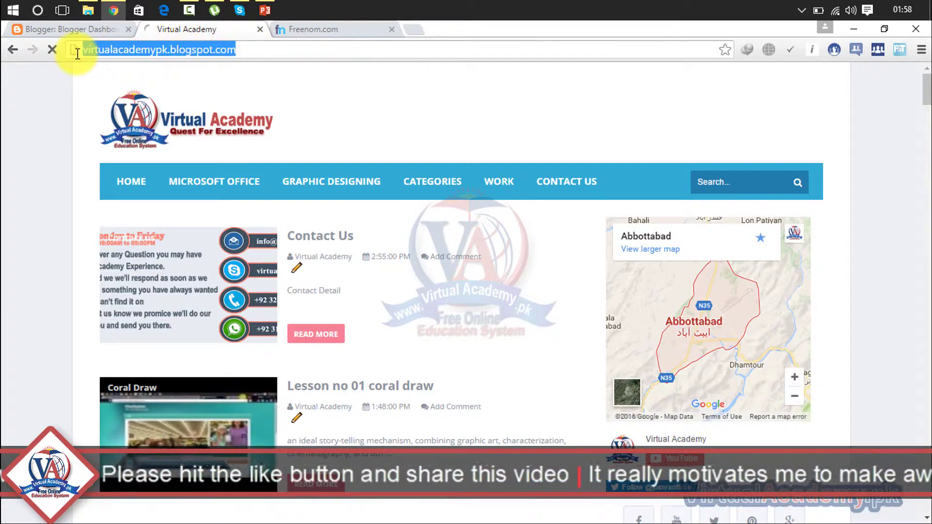
click(279, 50)
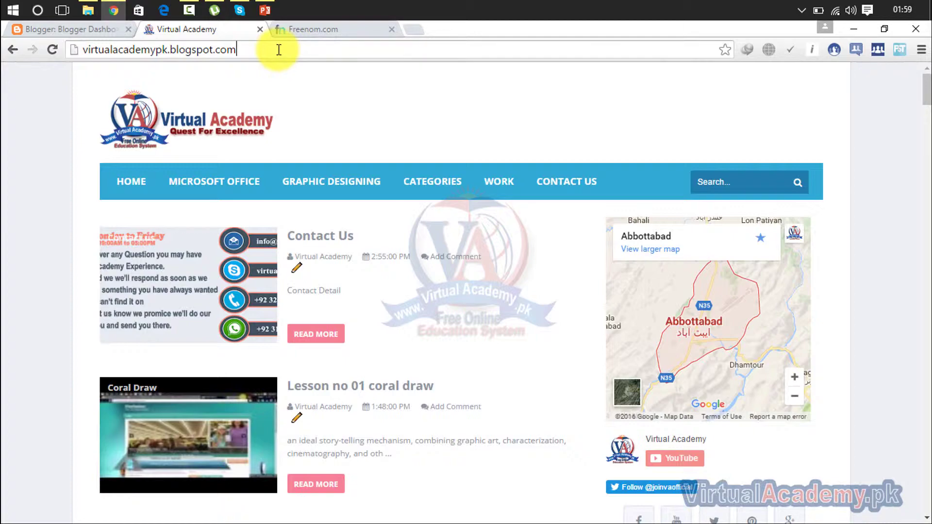
click(323, 19)
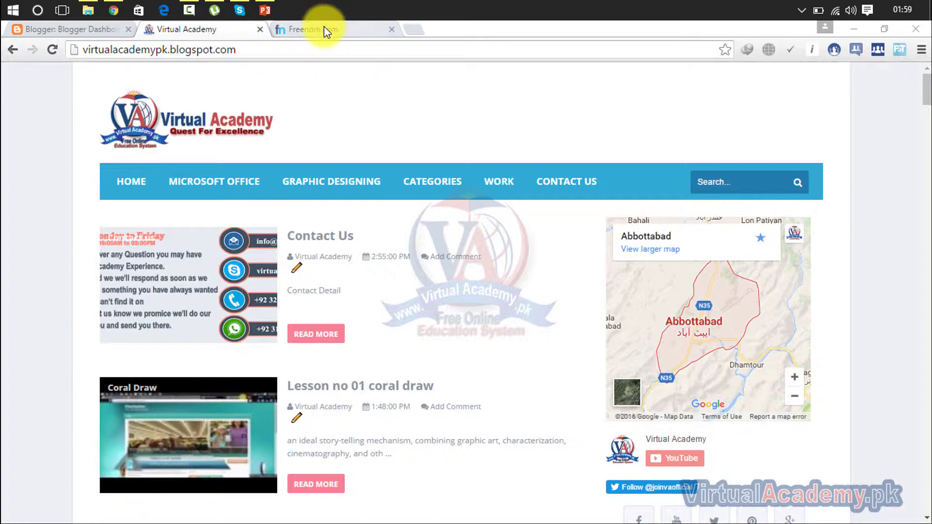
Switch to the Freenom.com tab to show the home page's free domain search box
click(324, 27)
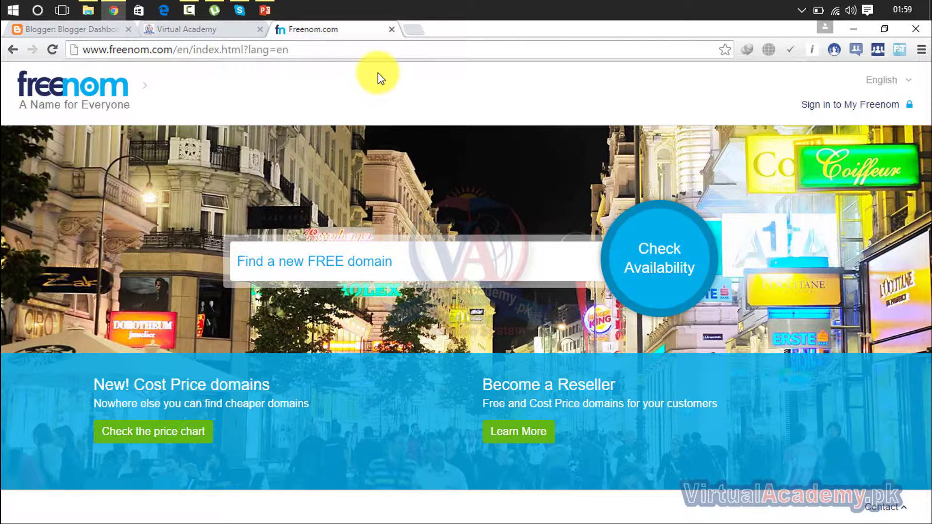
mouse_move(68, 85)
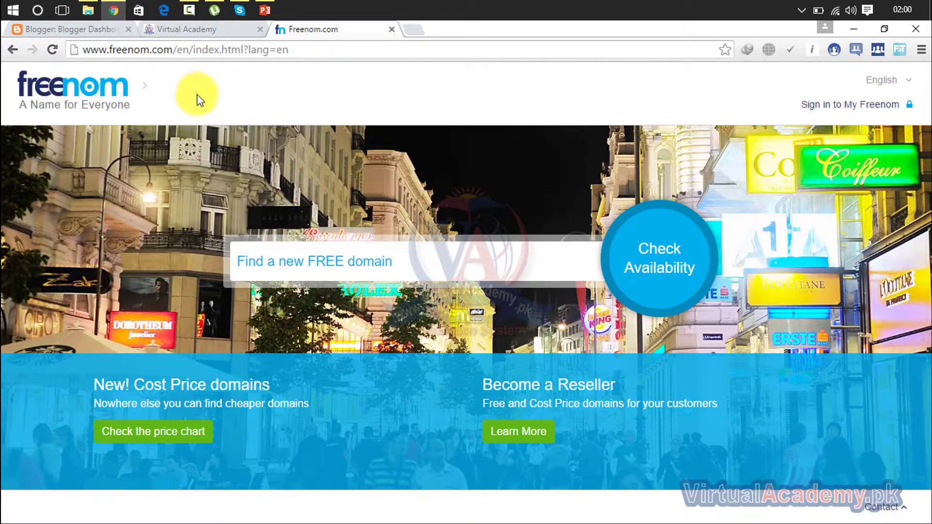
Search the free domain box for 'virtualacademy' and check which extensions are available
click(261, 263)
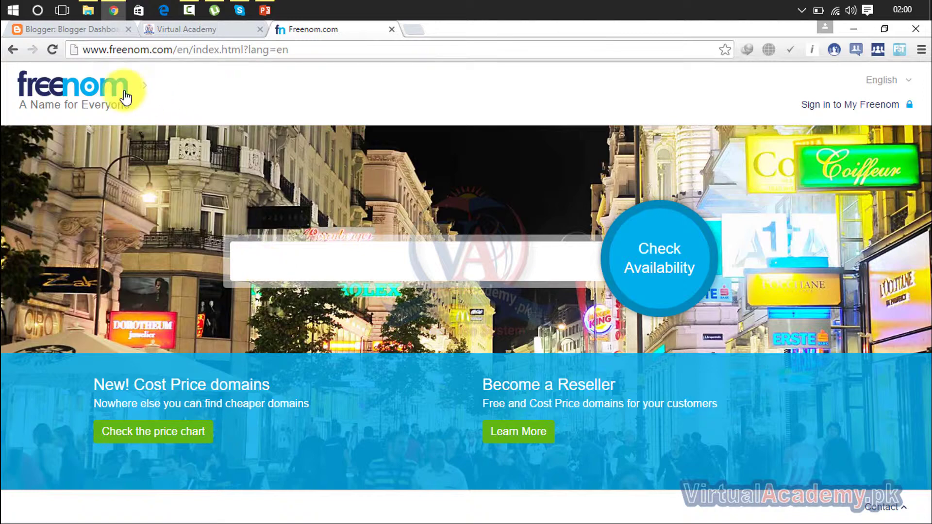
drag(83, 48, 172, 48)
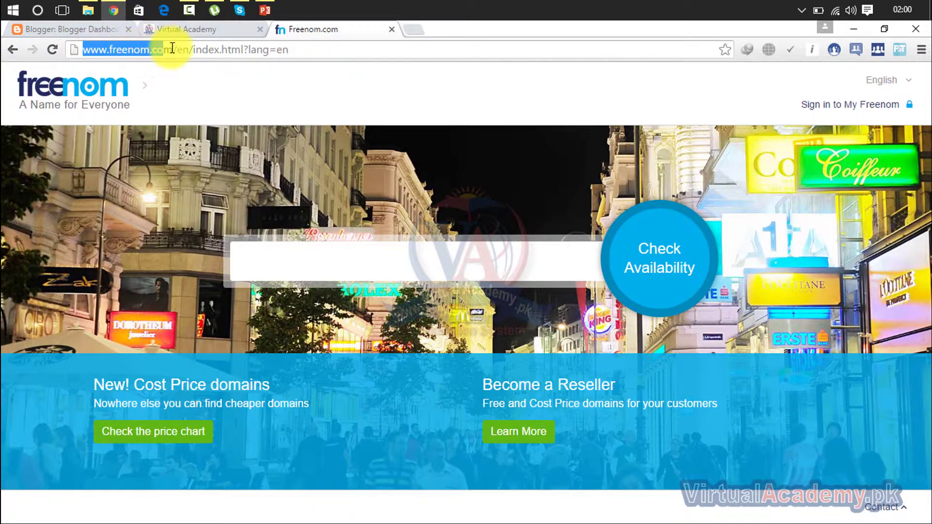
click(266, 253)
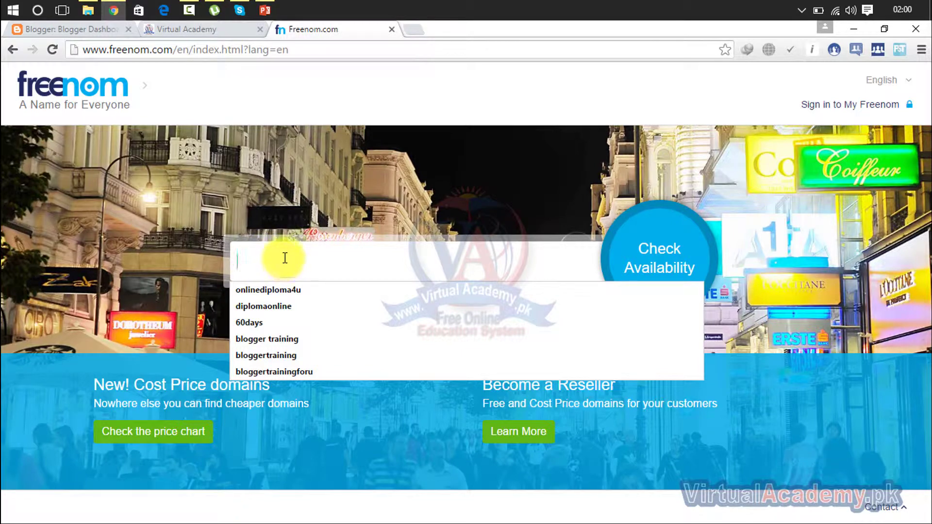
click(350, 264)
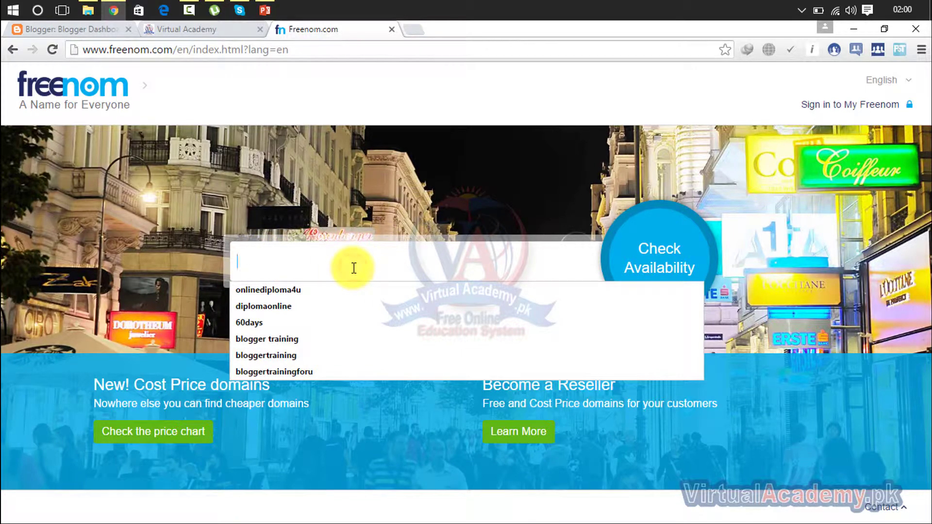
text(virtualacademy)
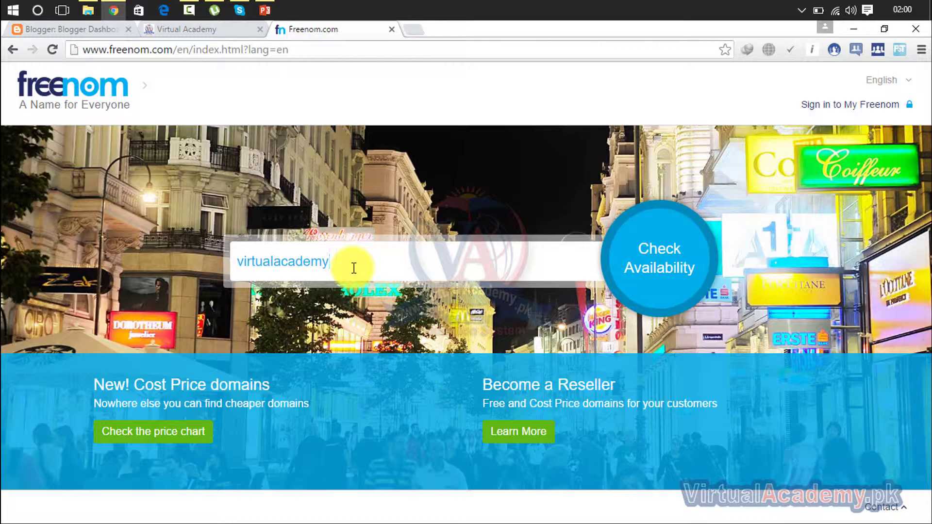
click(648, 261)
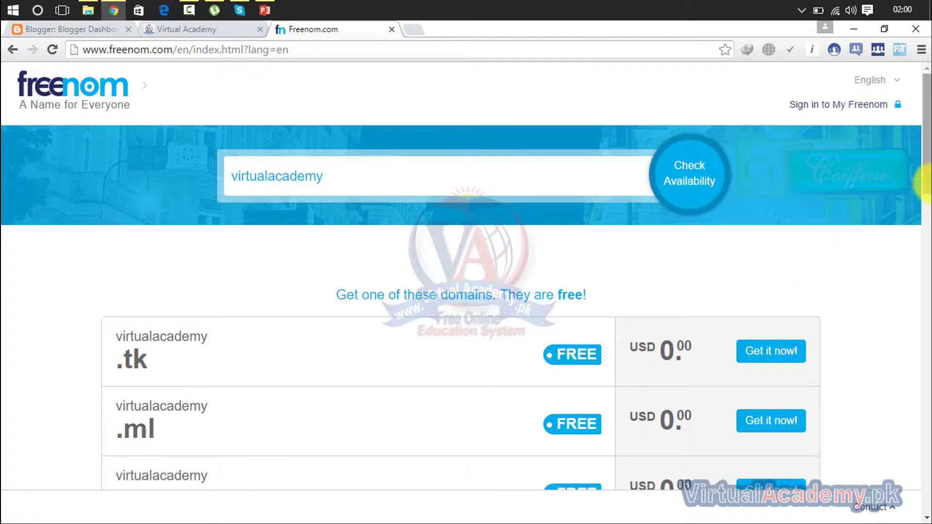
drag(924, 156, 917, 199)
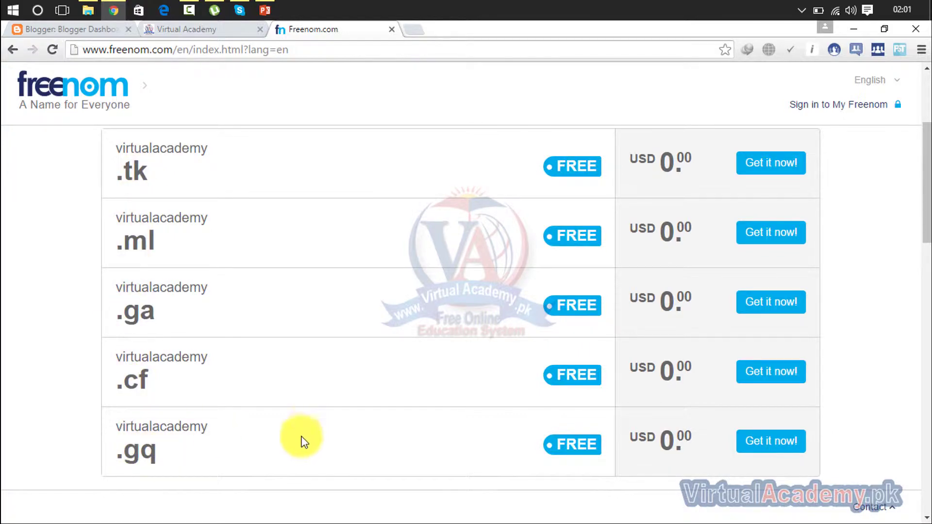
drag(924, 232, 915, 322)
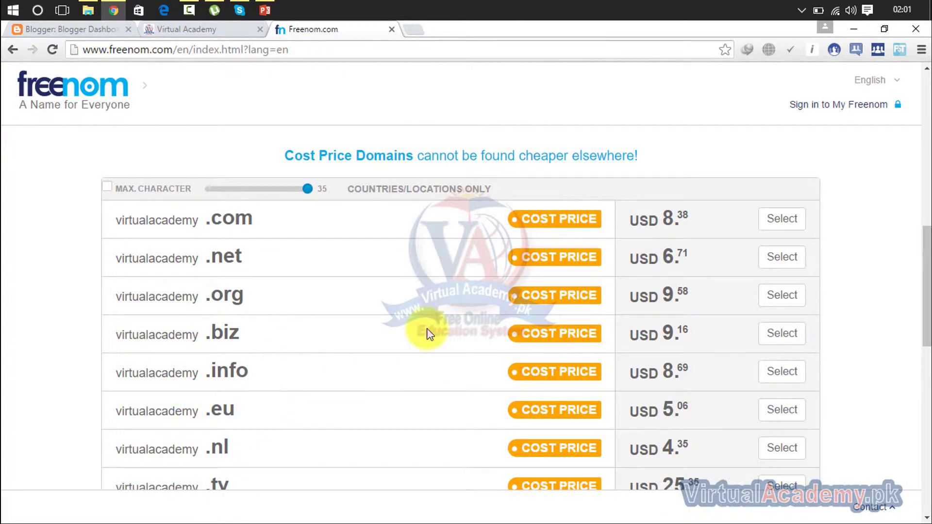
drag(928, 268, 871, 145)
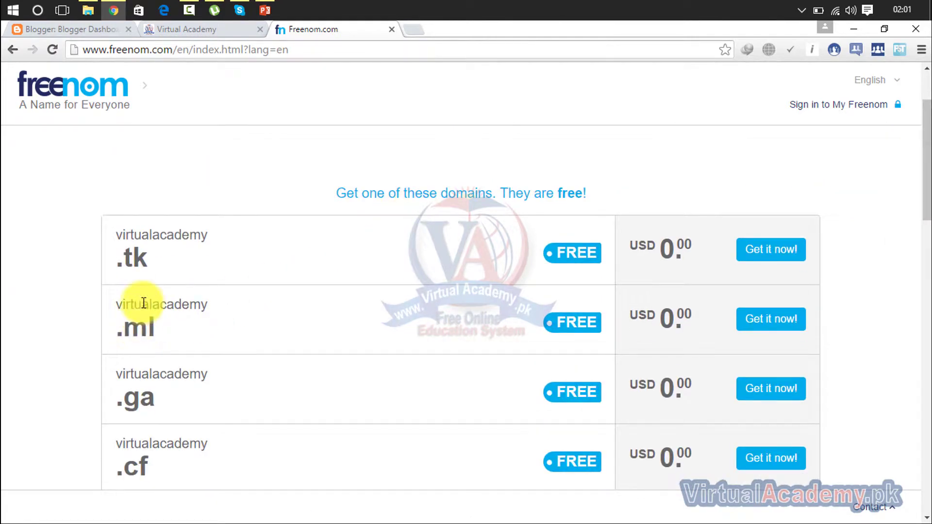
drag(925, 146, 925, 114)
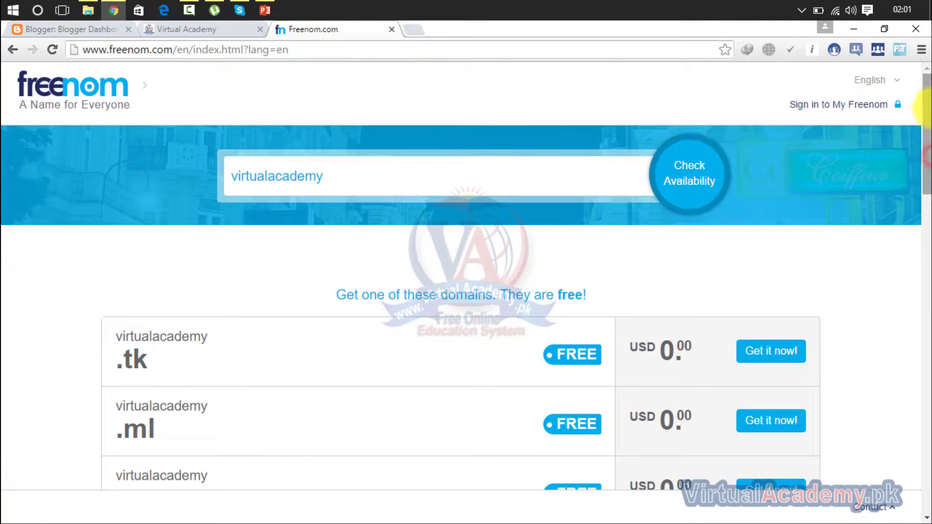
click(444, 161)
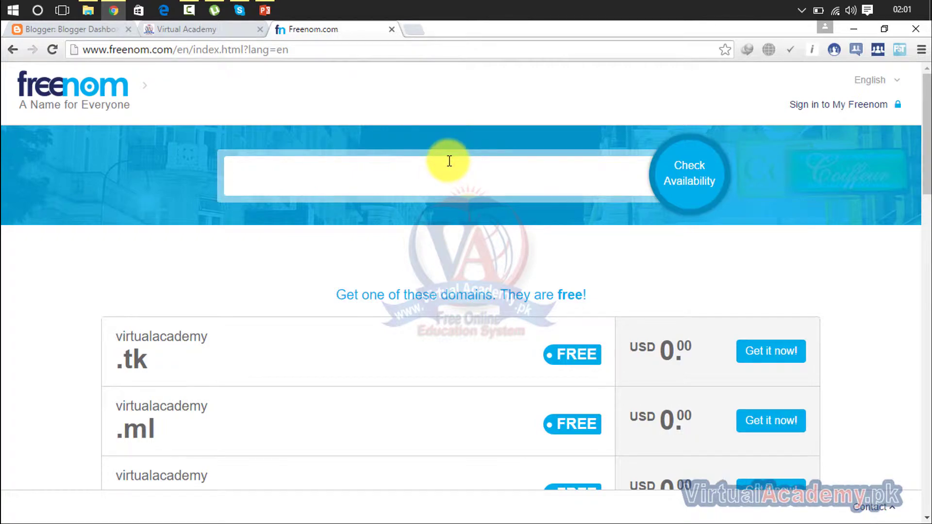
text(vi)
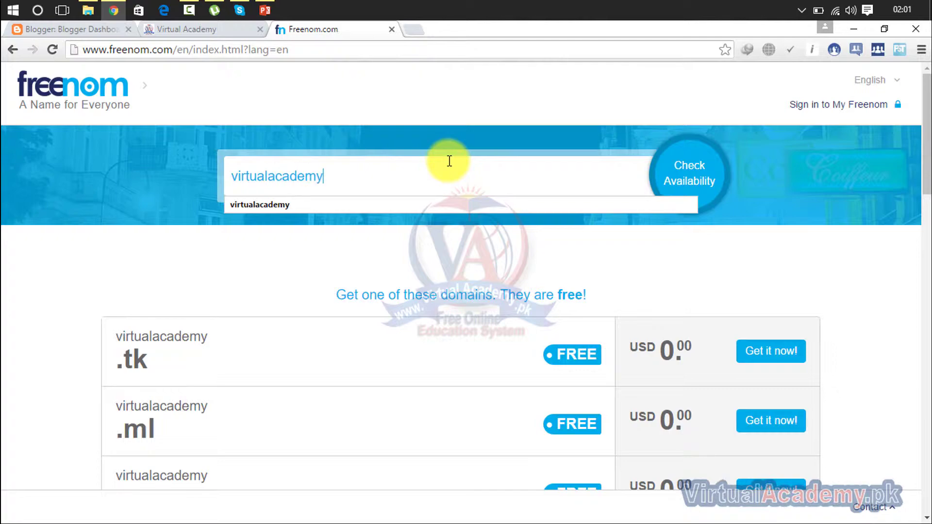
text(rtualacademy4u)
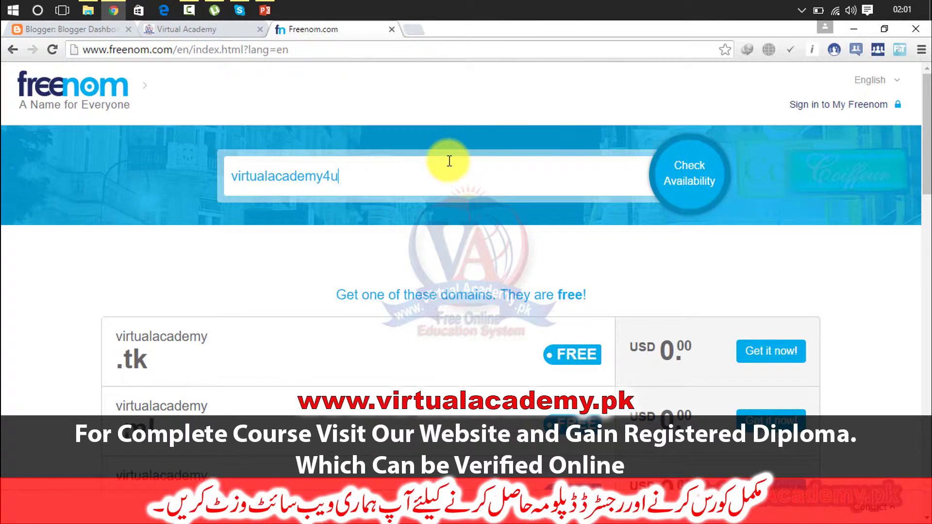
click(712, 185)
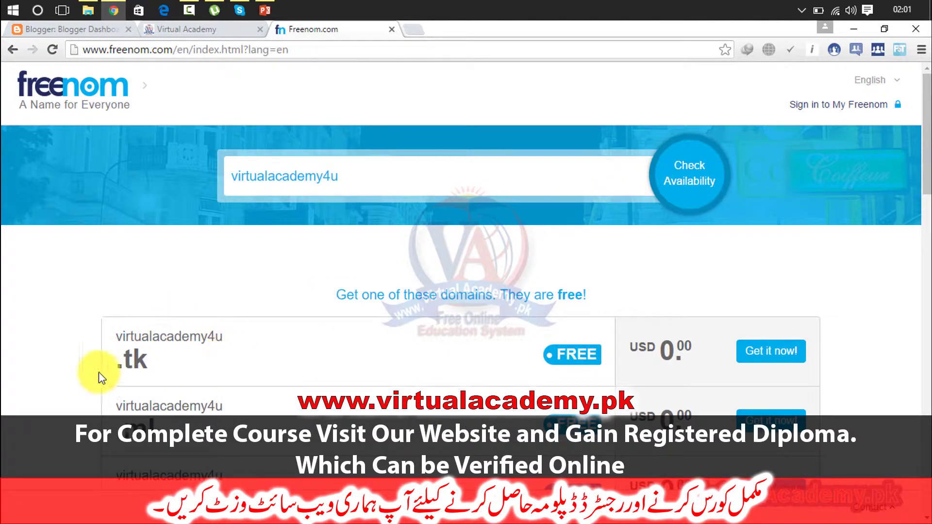
scroll(916, 167, down, 4)
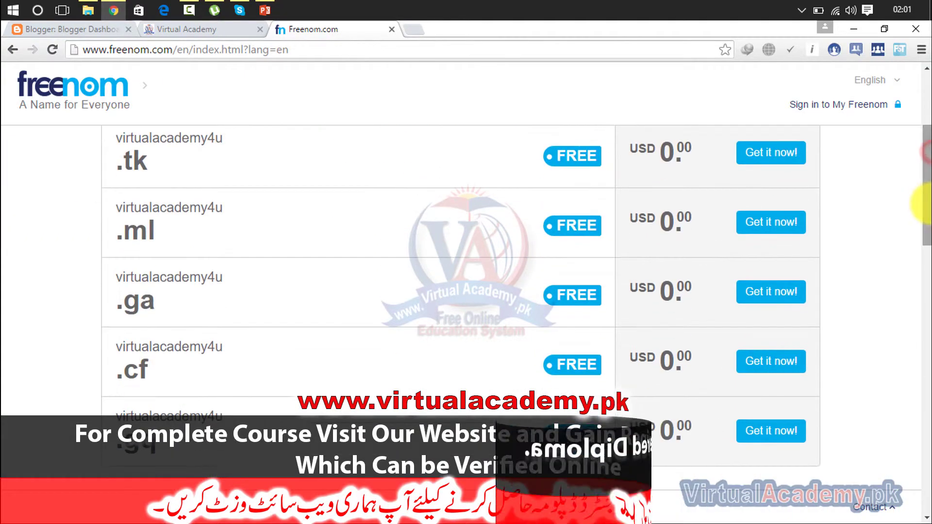
triple_click(159, 235)
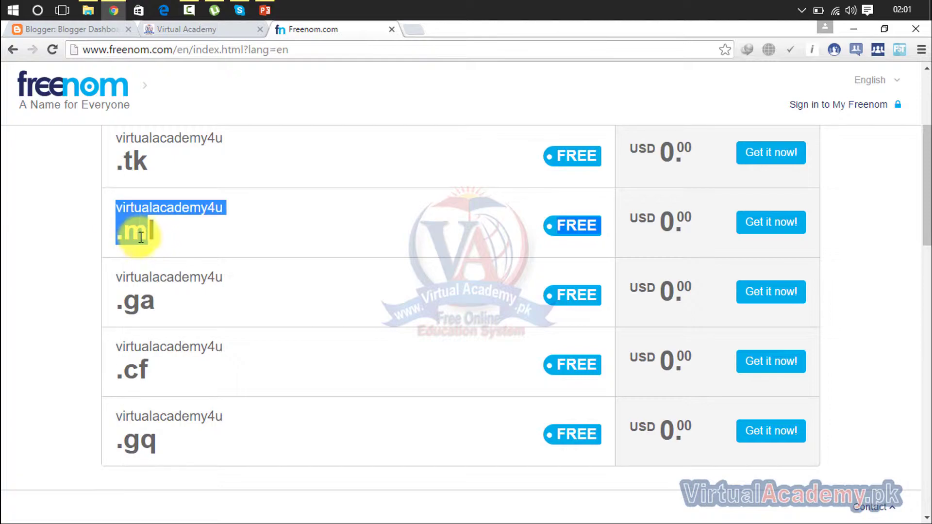
click(157, 235)
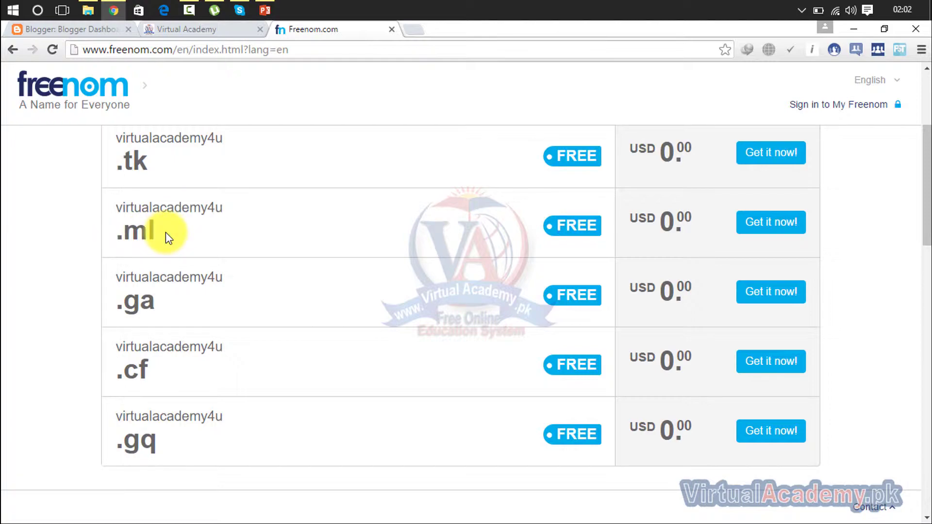
Add the free virtualacademy4u.ml domain with 'Get it now!' and go to Checkout
click(765, 223)
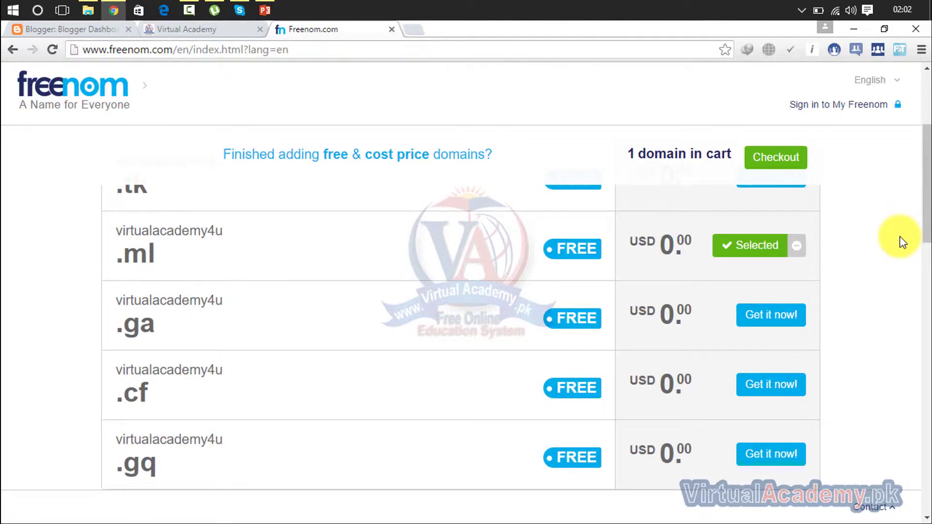
click(786, 163)
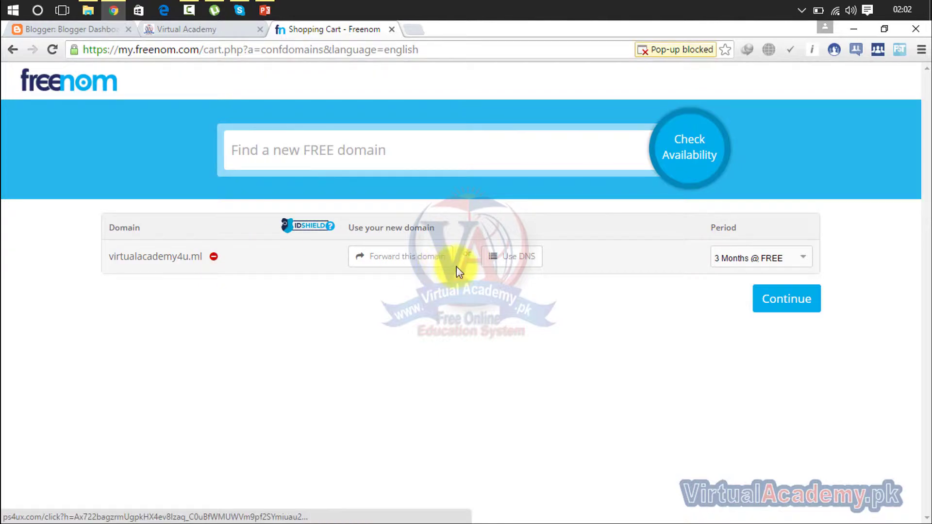
Dismiss the advert tab that opened and return to the Freenom shopping cart
click(769, 261)
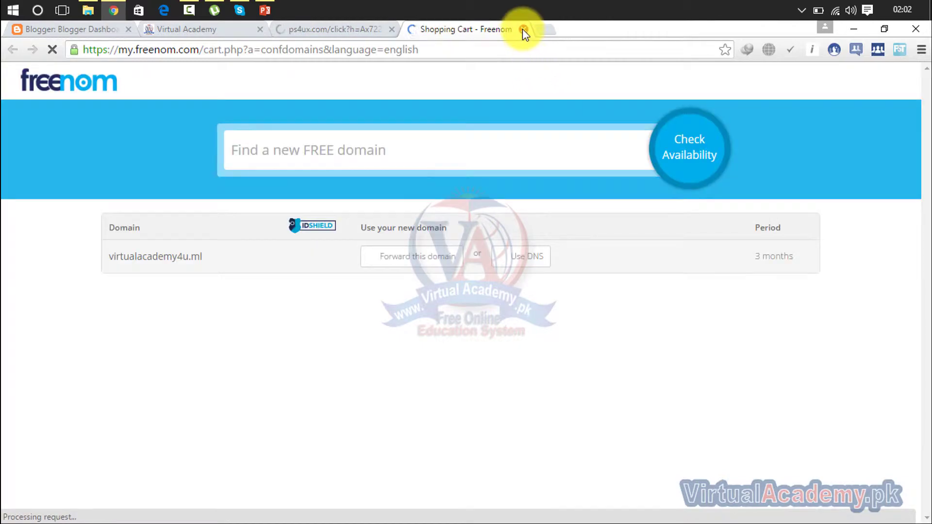
click(522, 29)
click(8, 50)
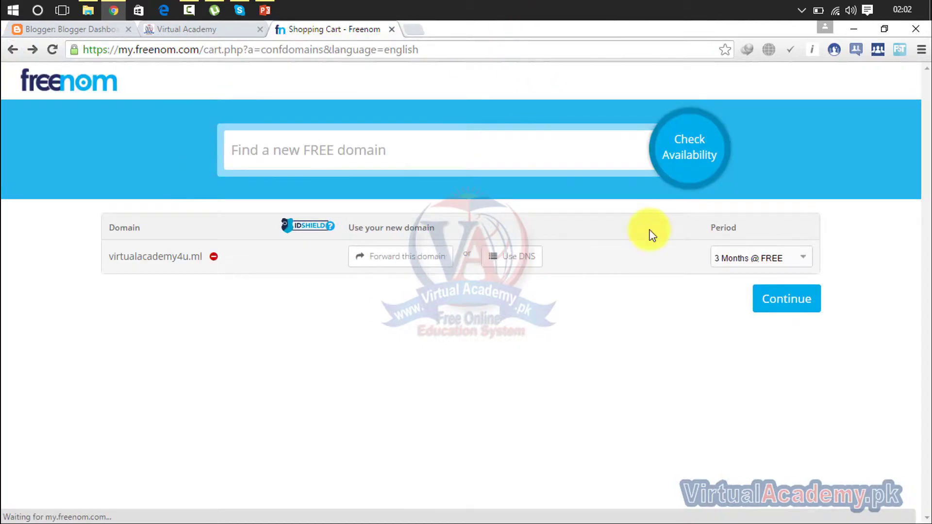
Set the virtualacademy4u.ml period to 12 Months @ FREE and continue to Review & Checkout
click(750, 260)
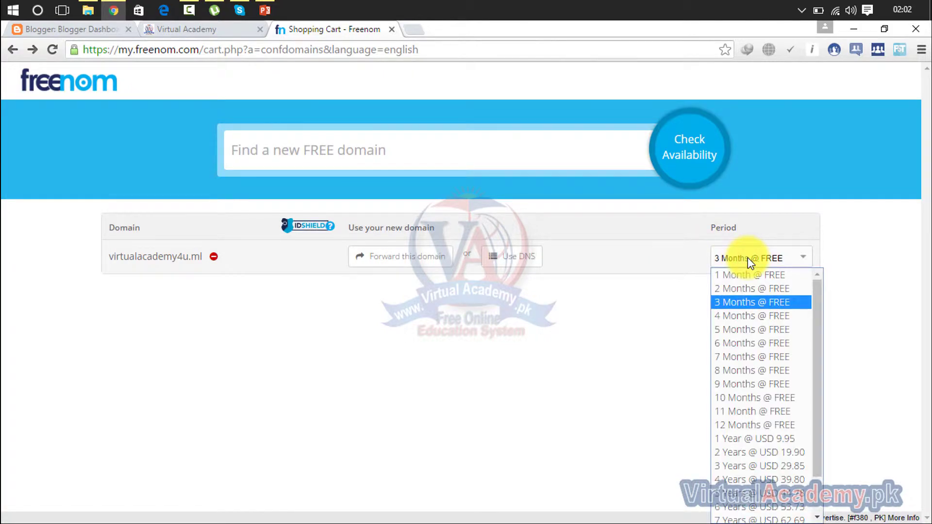
click(759, 424)
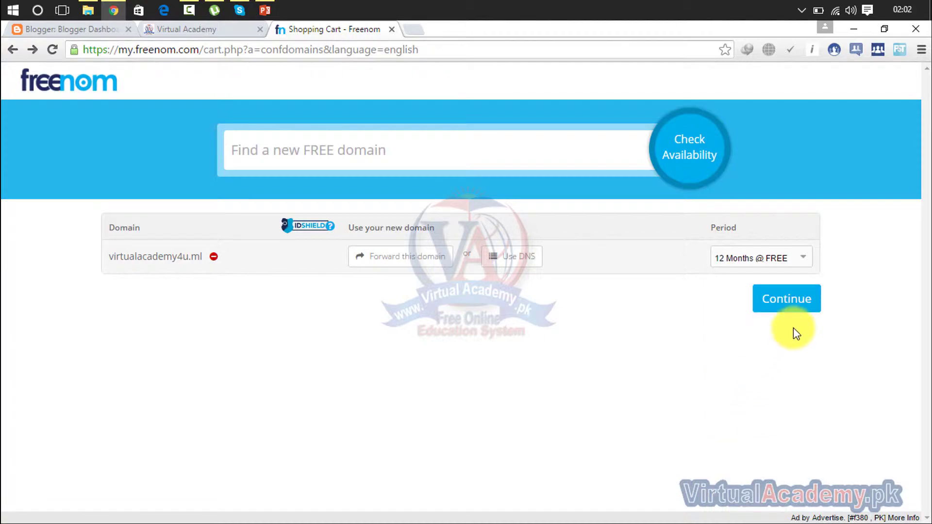
click(782, 258)
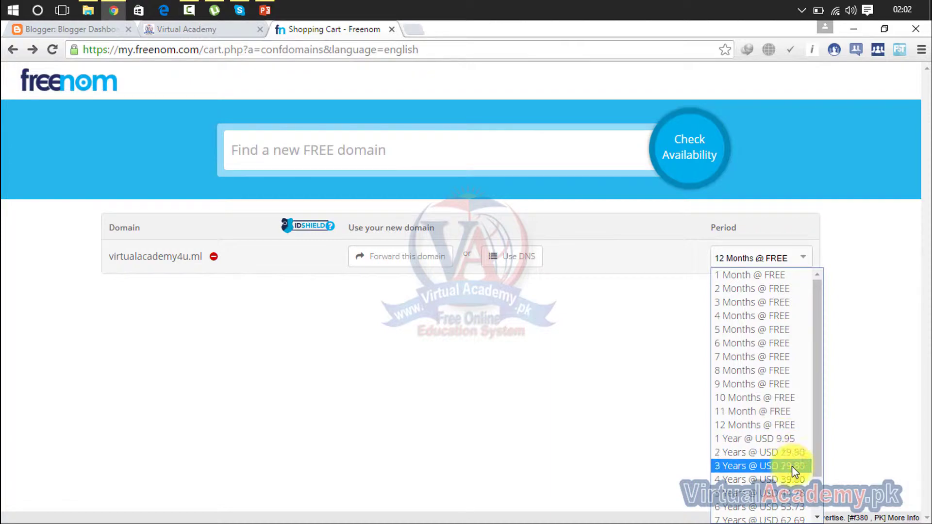
click(770, 423)
click(783, 305)
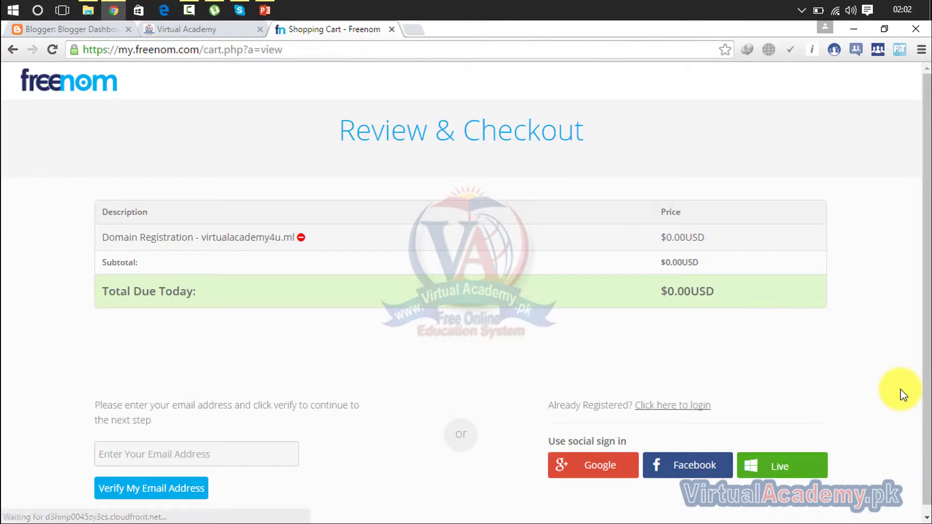
Look over the email verification notes on Review & Checkout, then choose Google social sign-in
drag(927, 141, 926, 180)
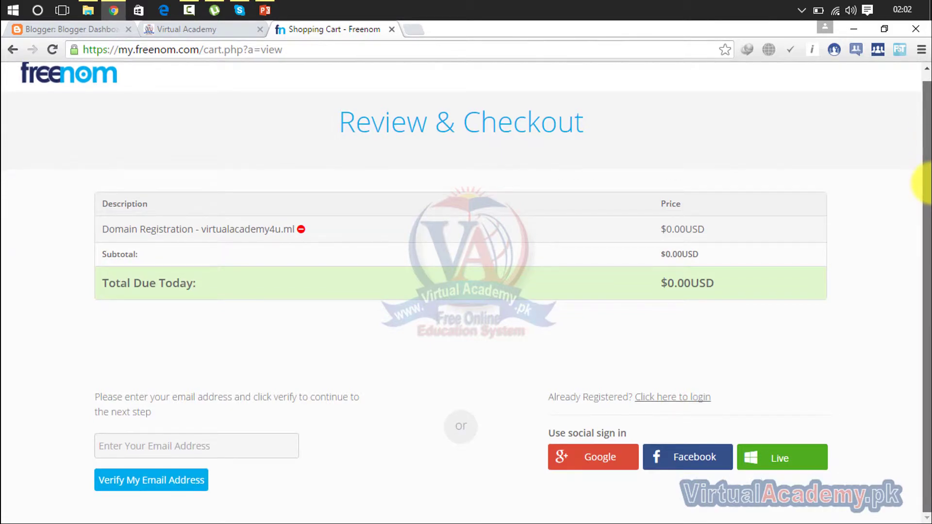
scroll(902, 77, up, 1)
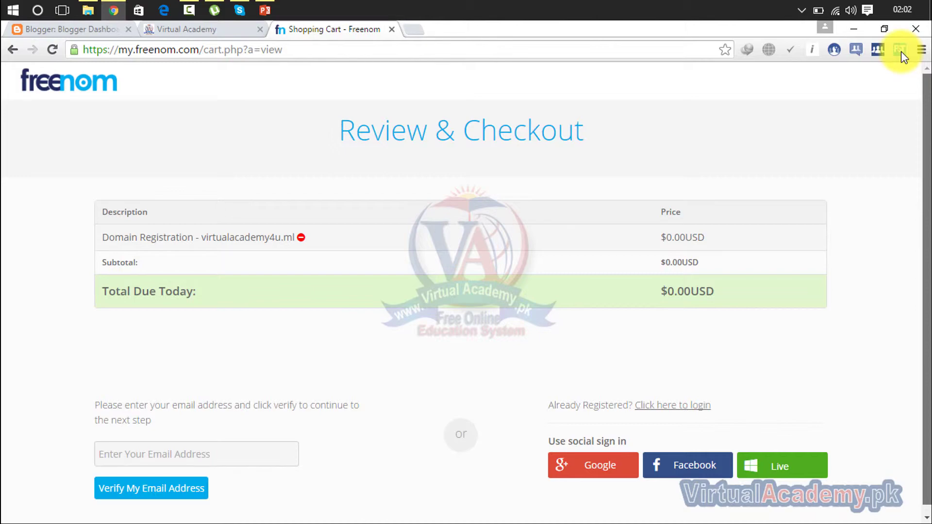
scroll(926, 228, down, 1)
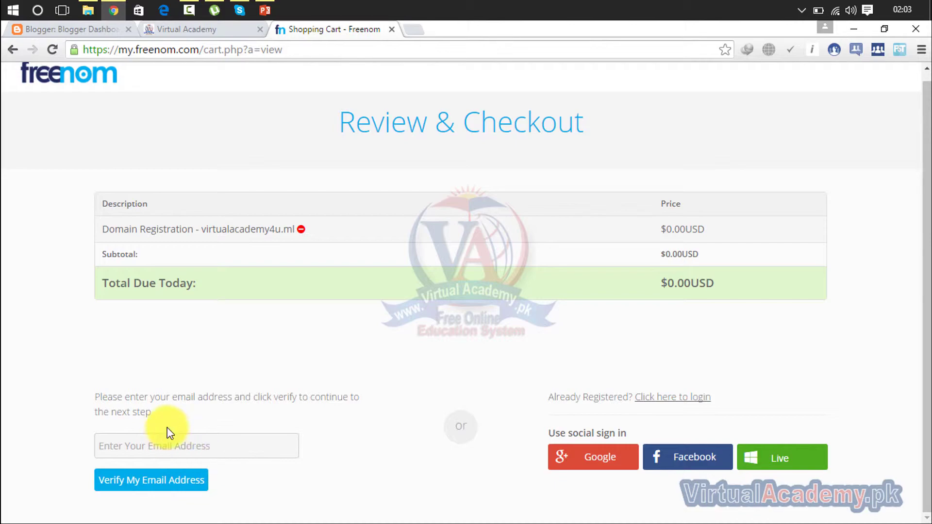
drag(156, 416, 90, 397)
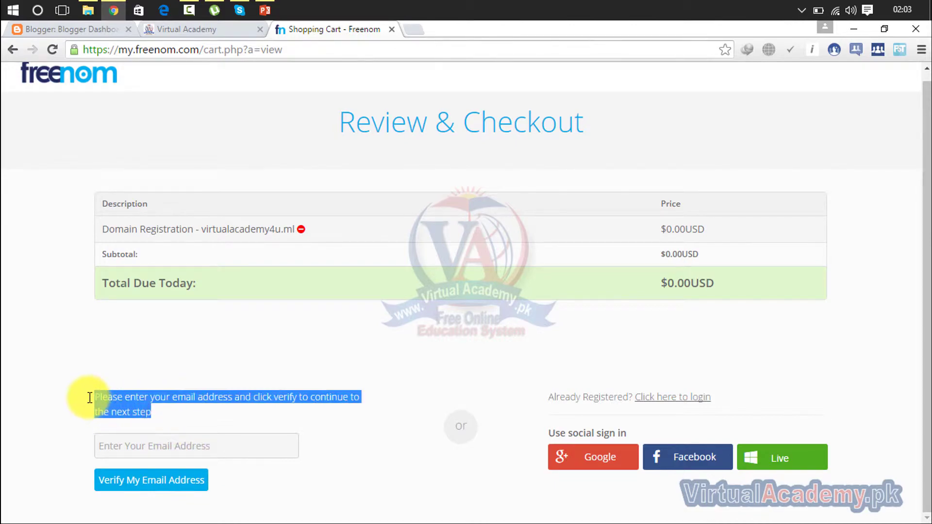
click(198, 446)
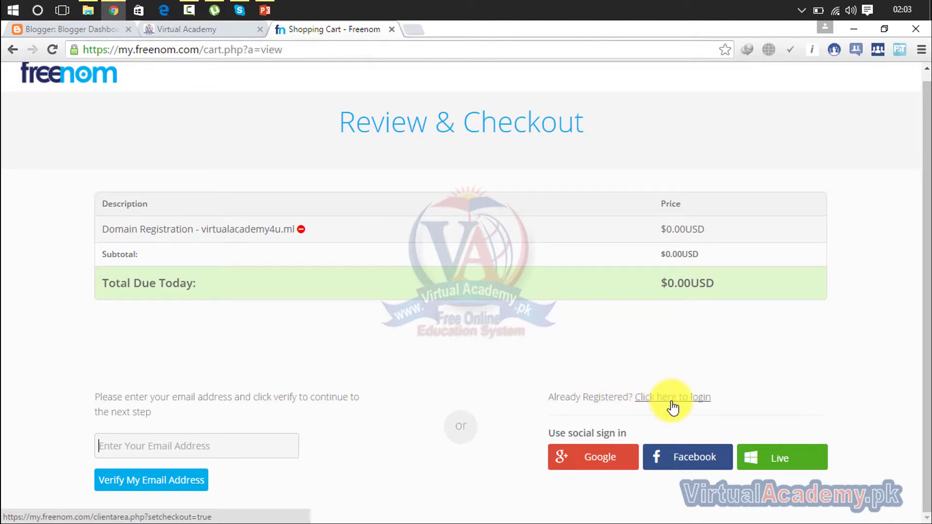
click(592, 465)
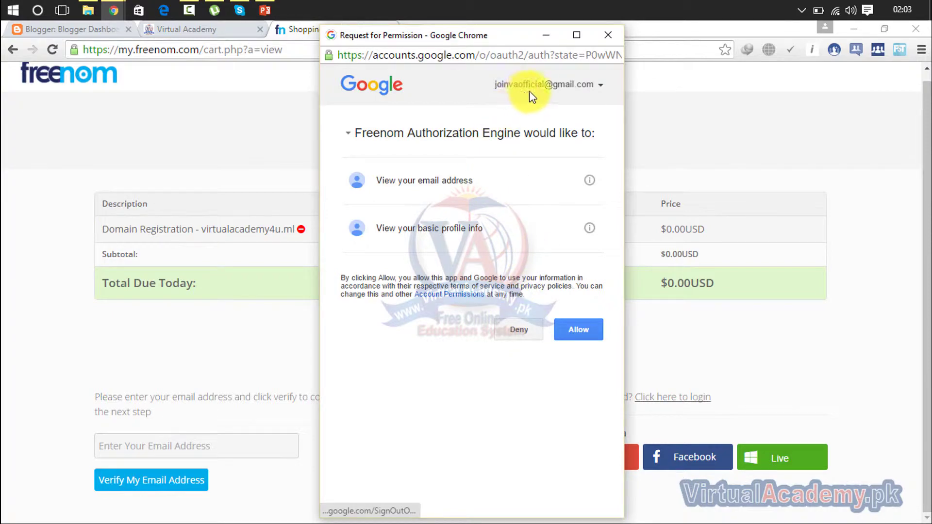
Allow Freenom Authorization Engine to view the Google account's email and basic profile
click(579, 321)
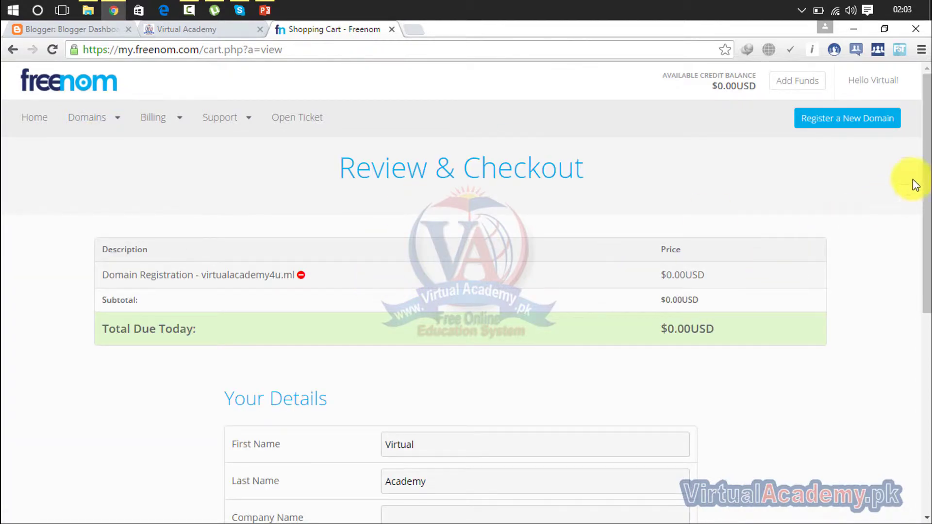
Enter '220' in the company field and autofill the remaining address fields from saved details
drag(927, 116, 926, 266)
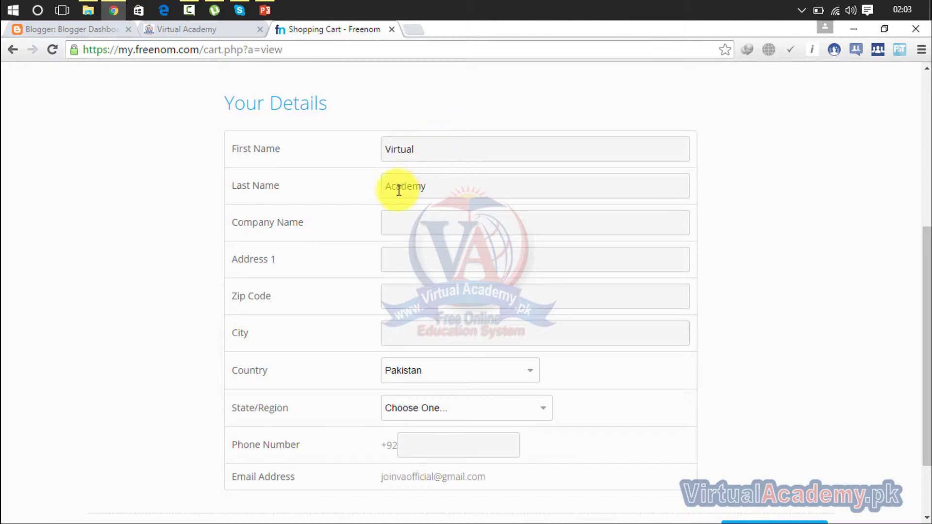
click(407, 222)
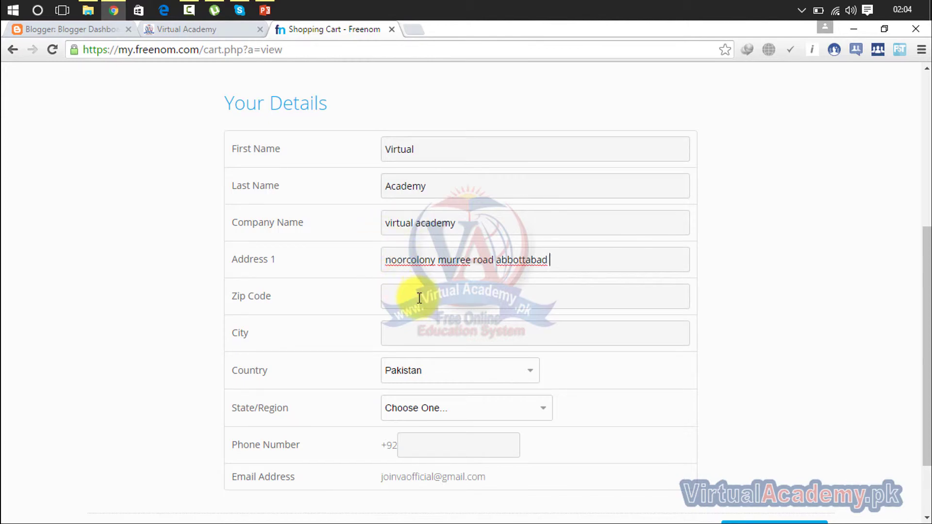
text(22010)
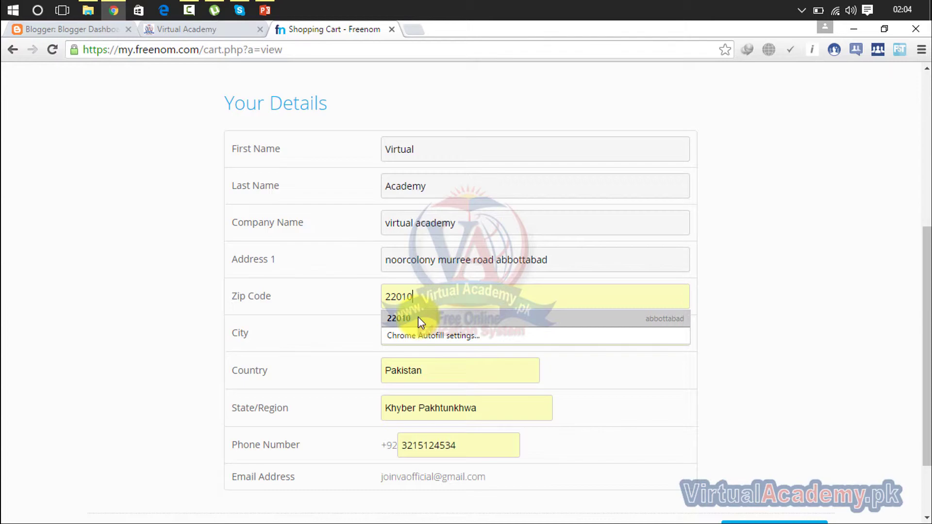
click(416, 317)
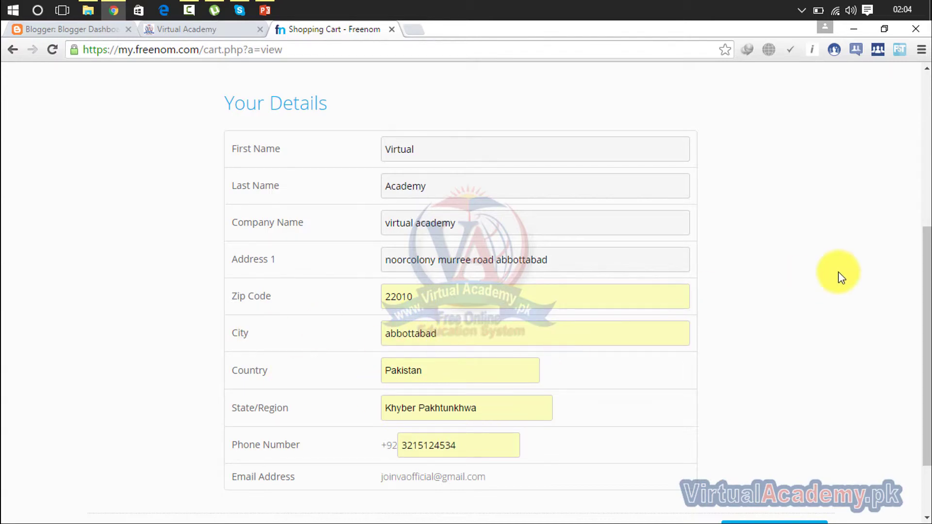
Check the filled-in city, country and state, leave them unchanged, and click Complete Order
drag(925, 256, 924, 321)
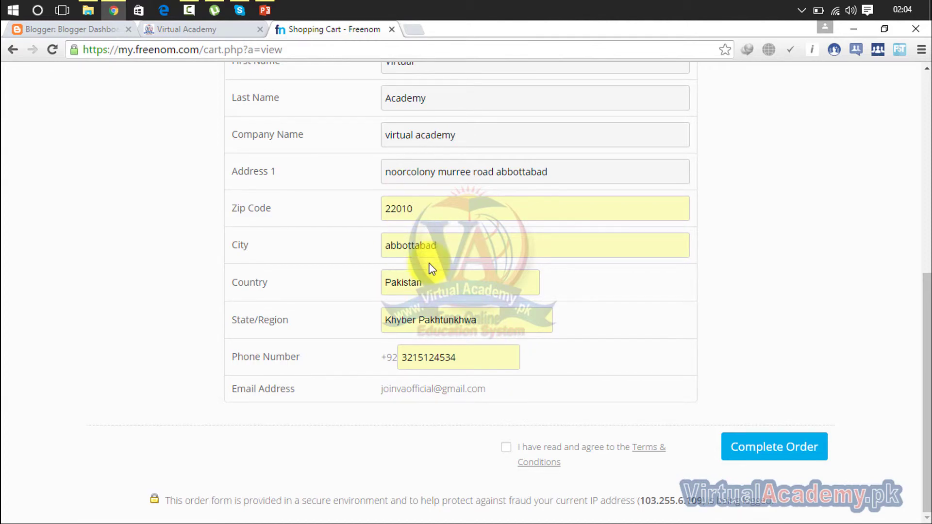
double_click(448, 254)
click(441, 291)
click(471, 315)
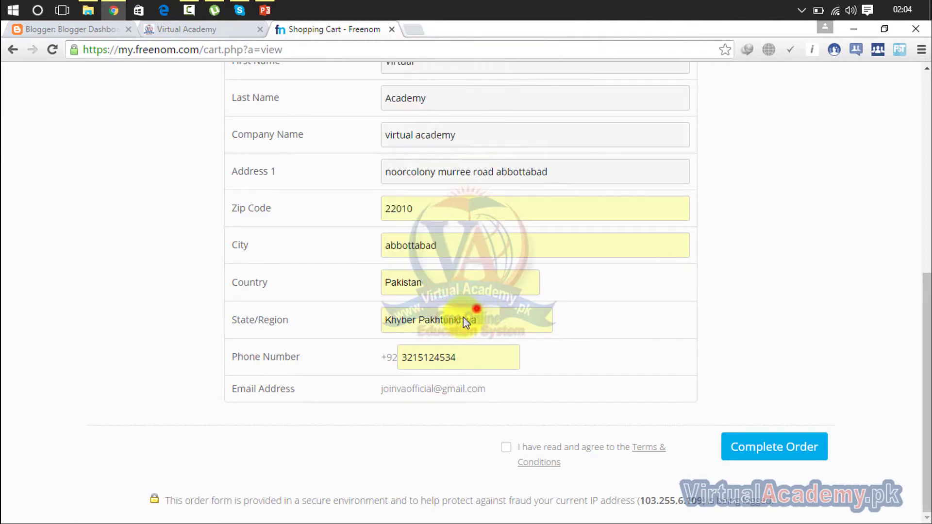
click(467, 321)
click(677, 303)
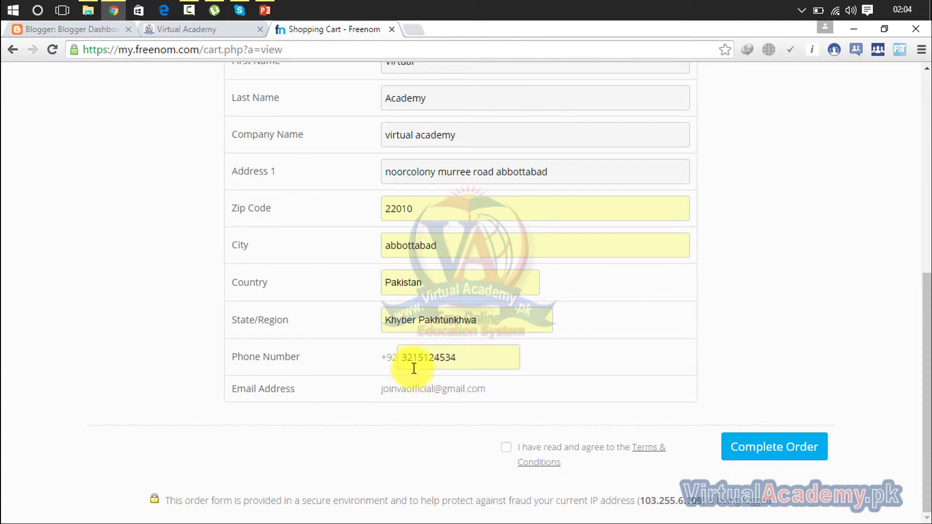
click(769, 453)
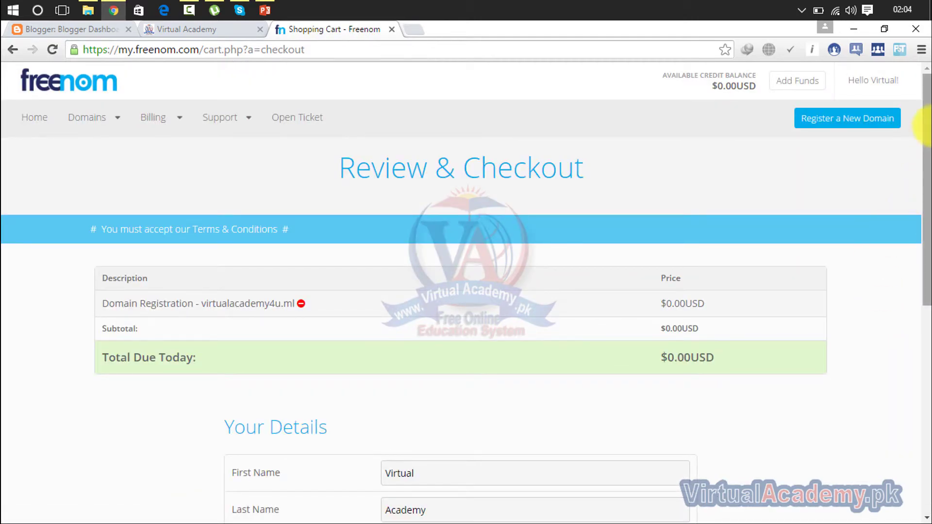
Replace the first name with the saved autofill suggestion
click(924, 322)
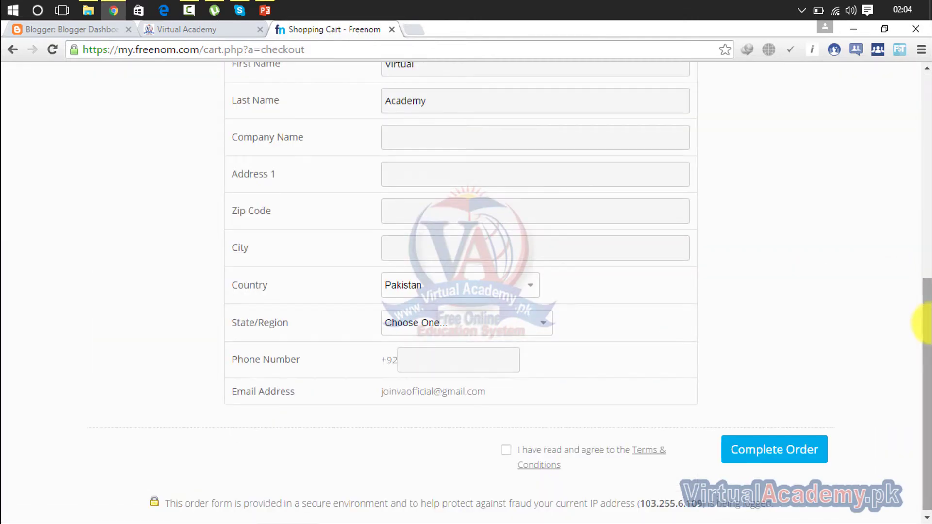
drag(925, 323, 921, 312)
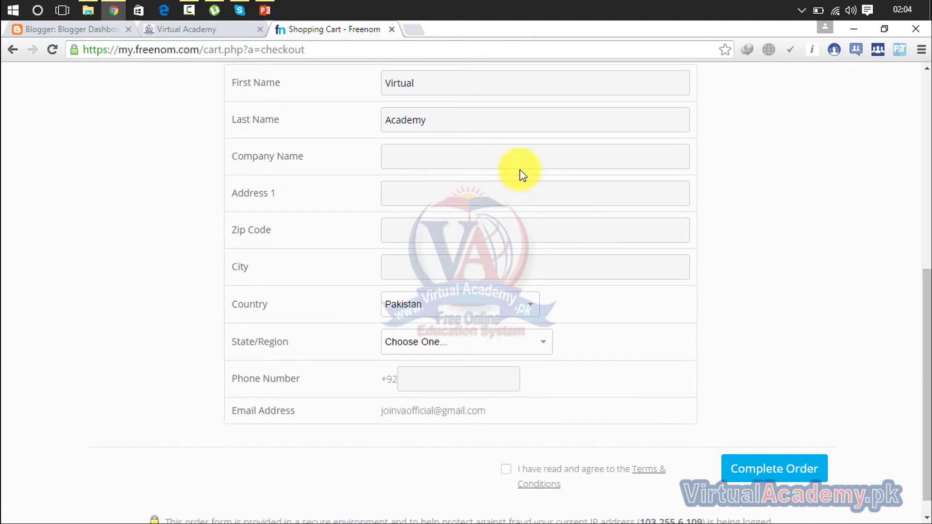
click(515, 156)
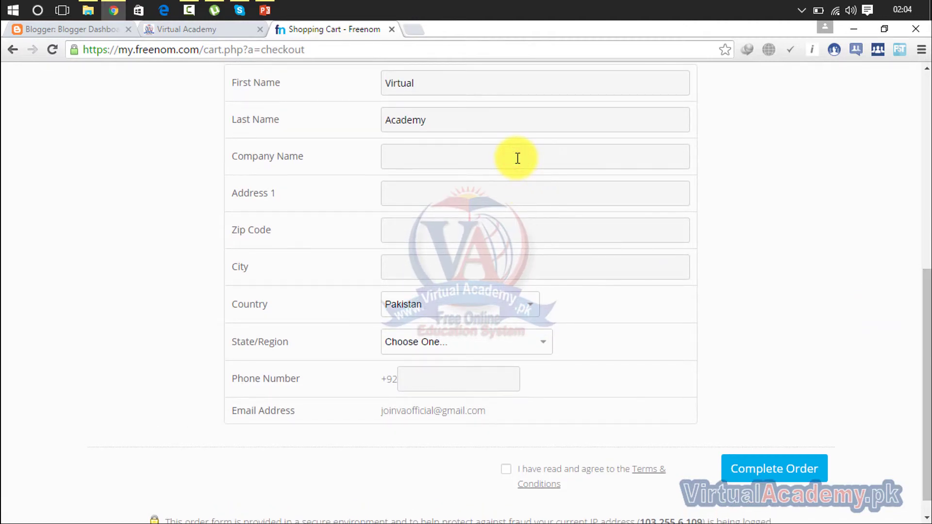
double_click(453, 83)
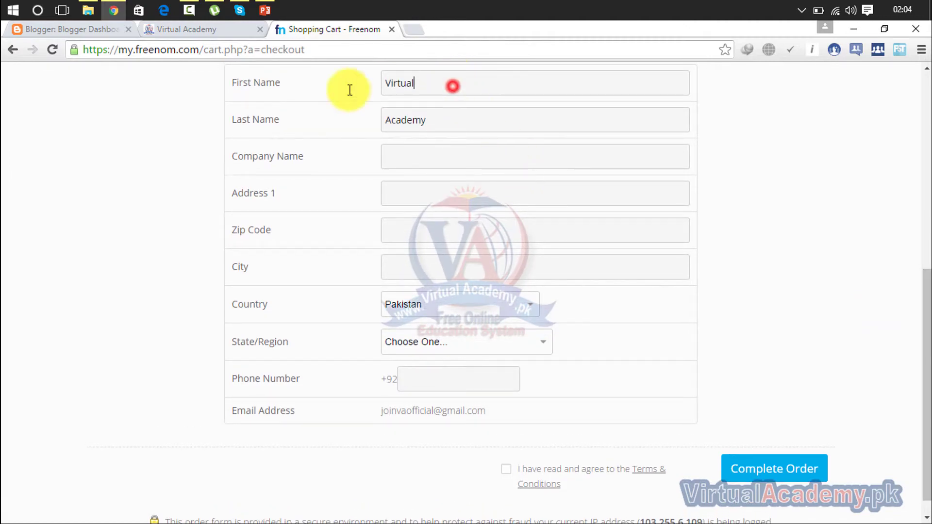
text(taiur)
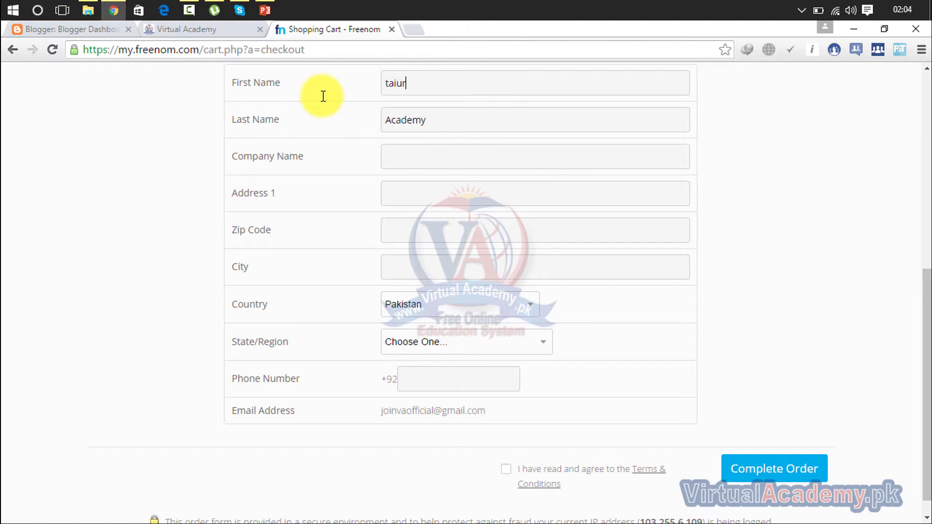
key(BackSpace)
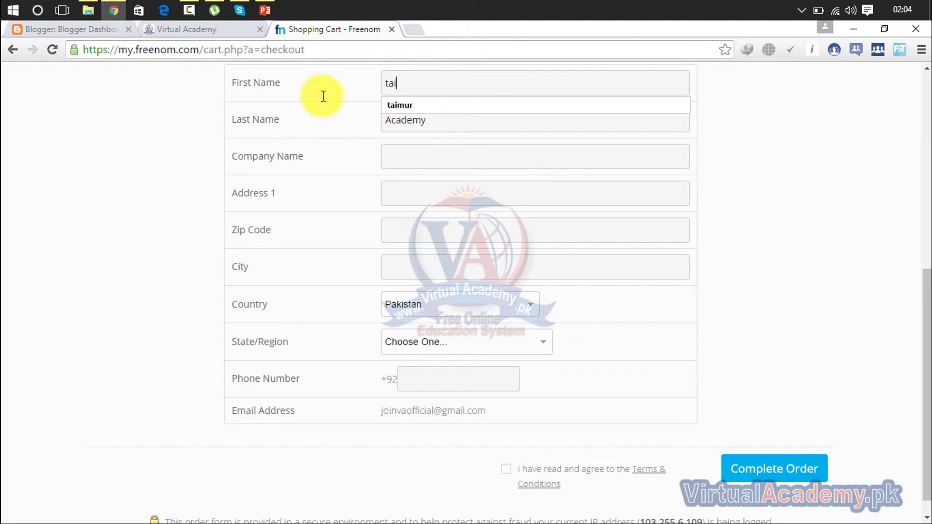
key(Down)
key(Return)
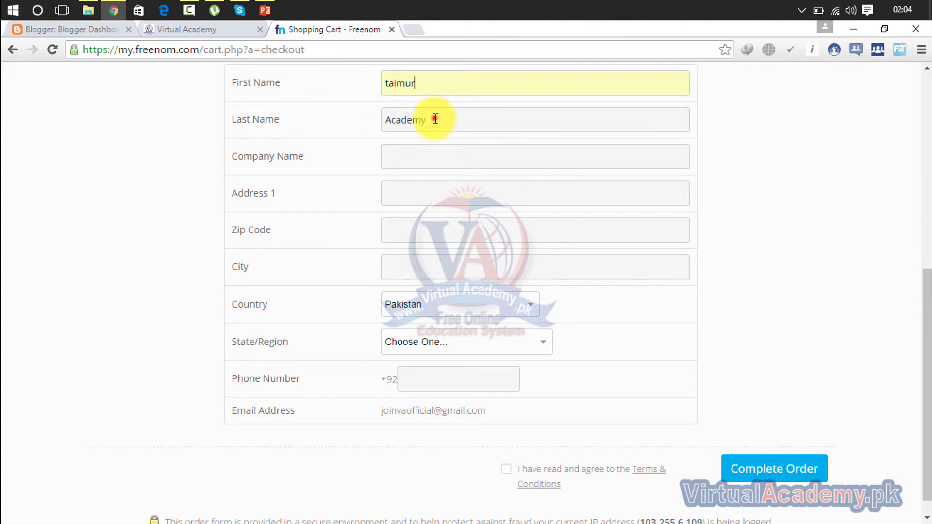
Replace the last name and fill the company name from saved suggestions
double_click(434, 119)
text(per)
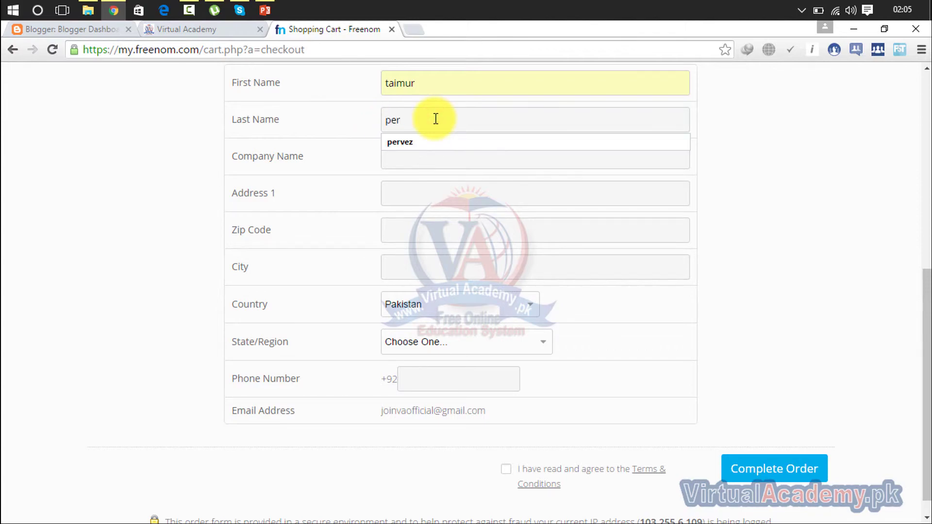
key(Down)
key(Return)
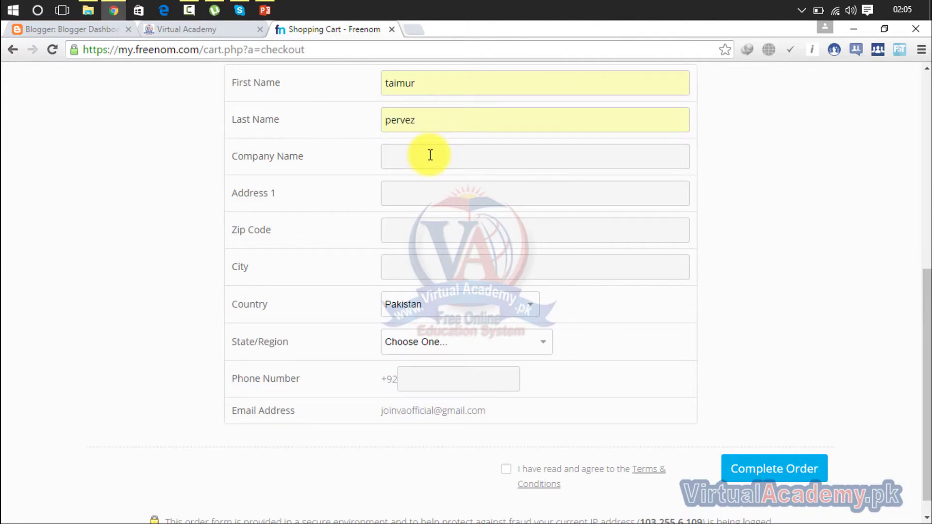
click(429, 155)
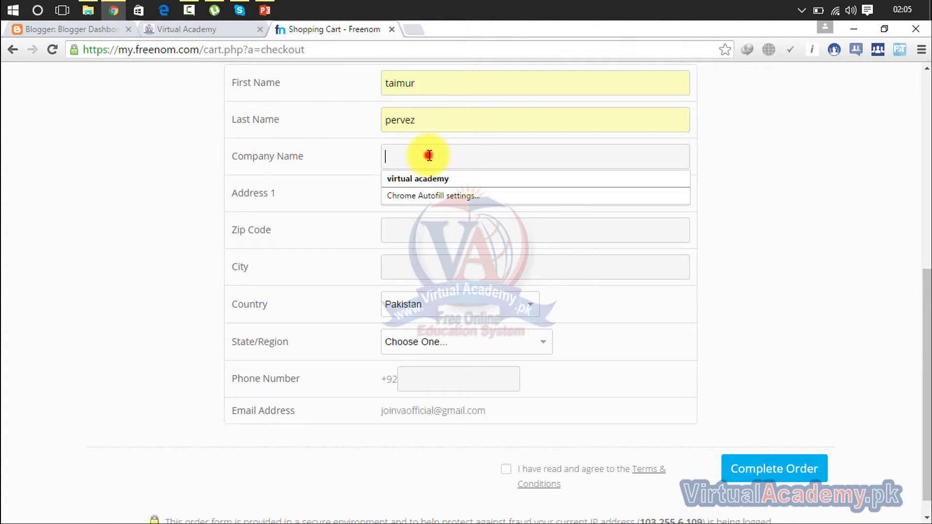
key(Down)
key(Return)
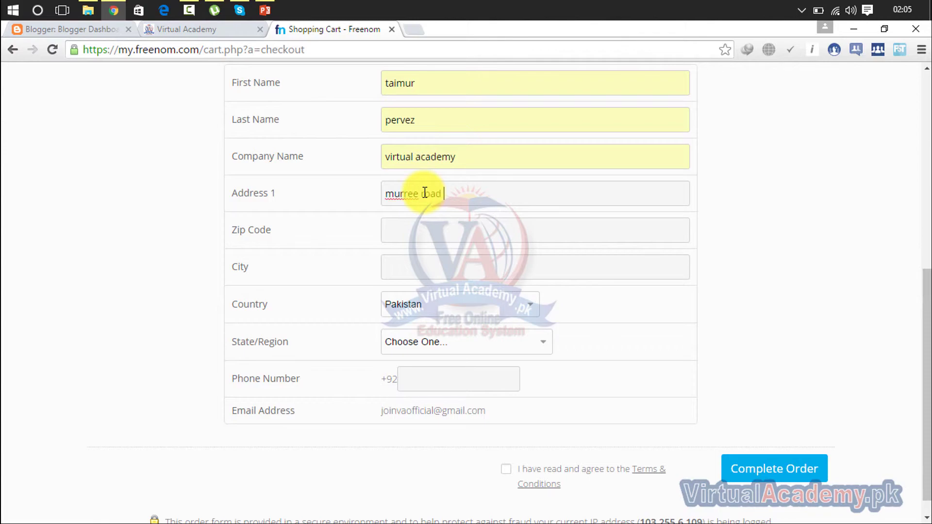
Fill the zip code and city from the browser's saved suggestions
click(442, 238)
text(22010)
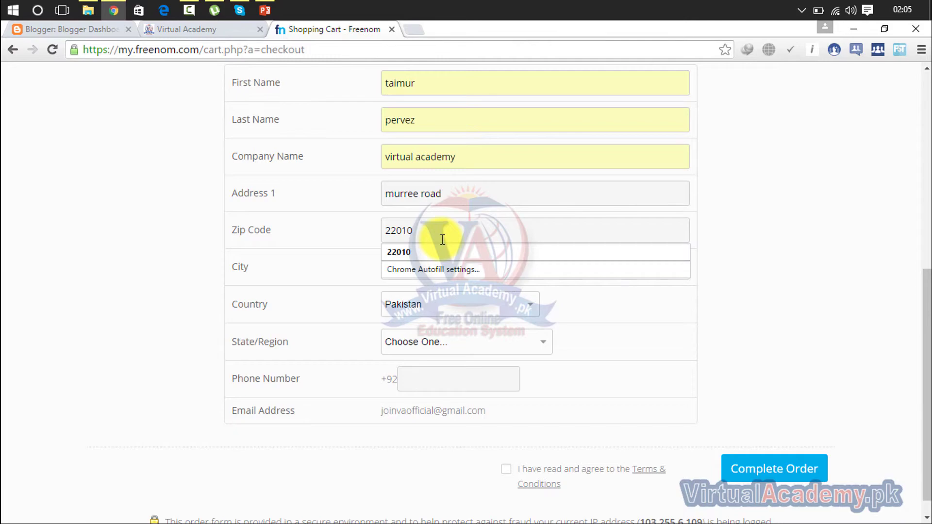
click(438, 254)
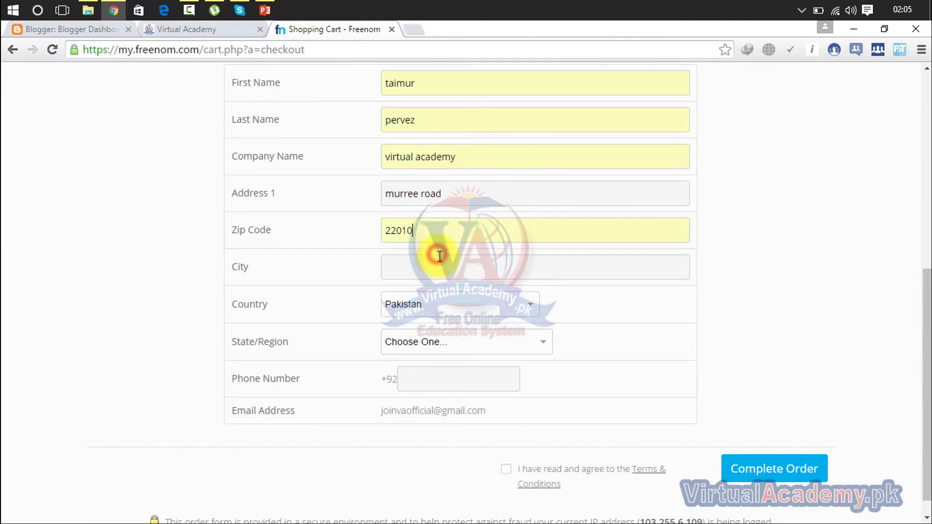
click(444, 273)
text(a)
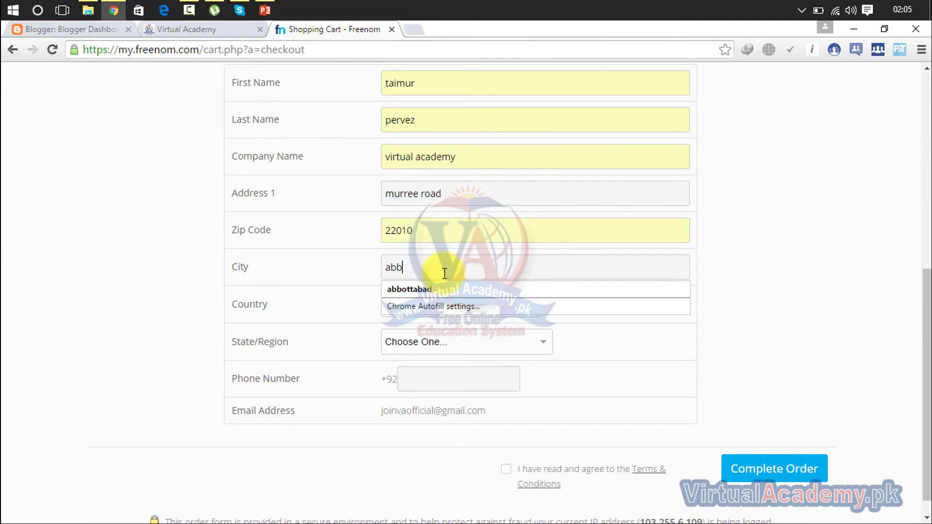
text(bb)
key(Down)
key(Return)
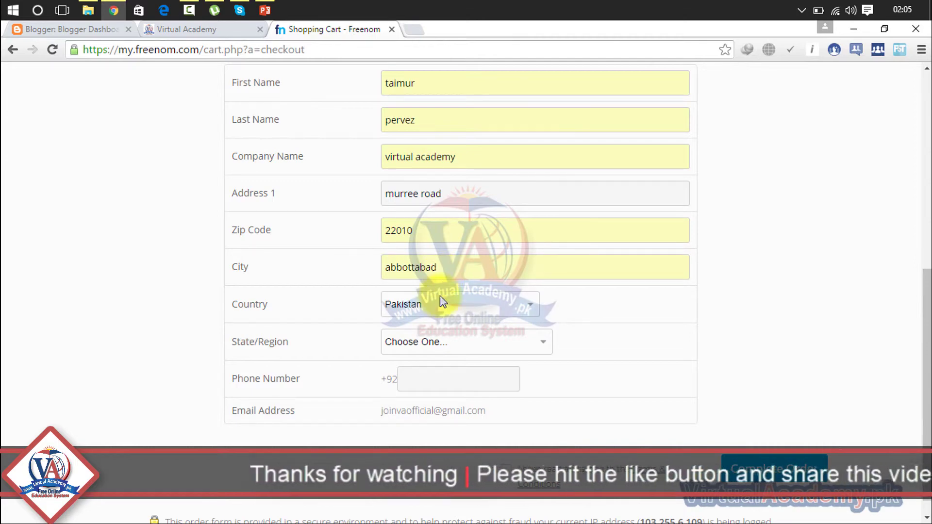
Choose Khyber Pakhtunkhwa as state, enter the phone number, and resubmit the order
click(436, 335)
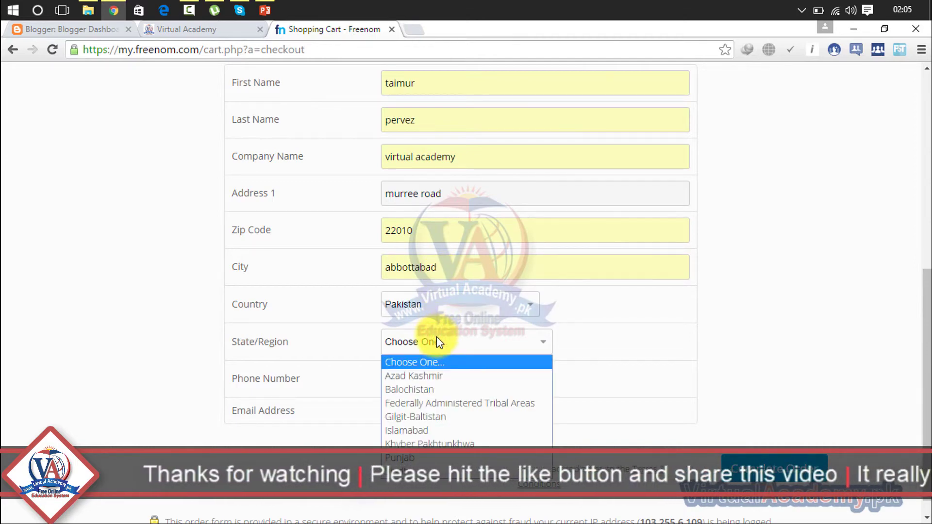
click(416, 444)
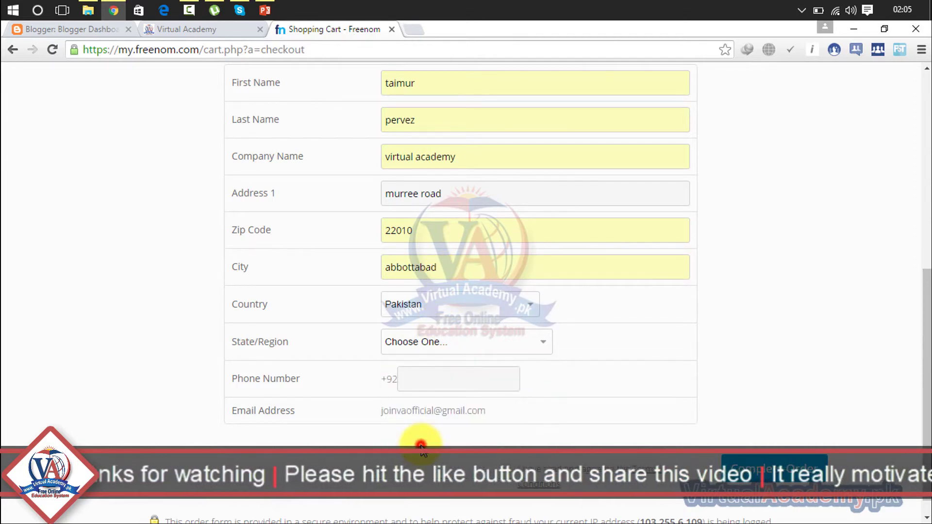
click(424, 372)
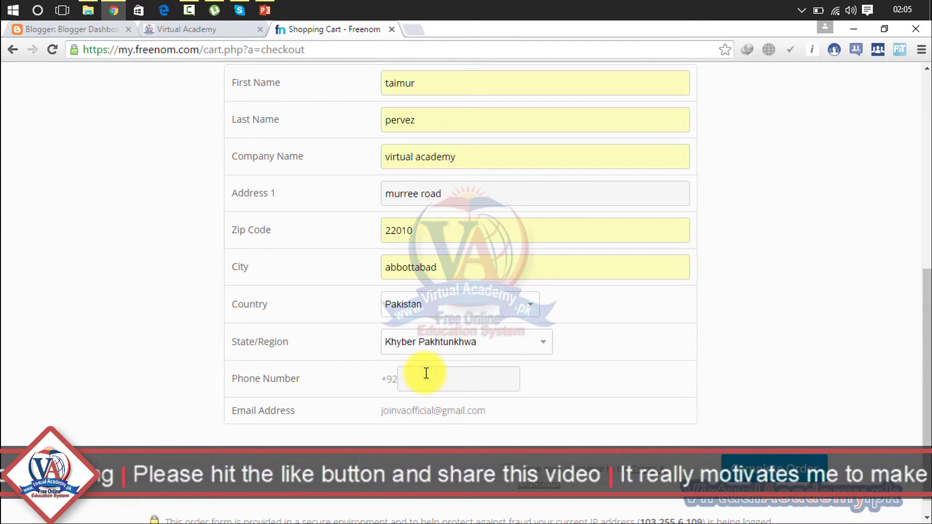
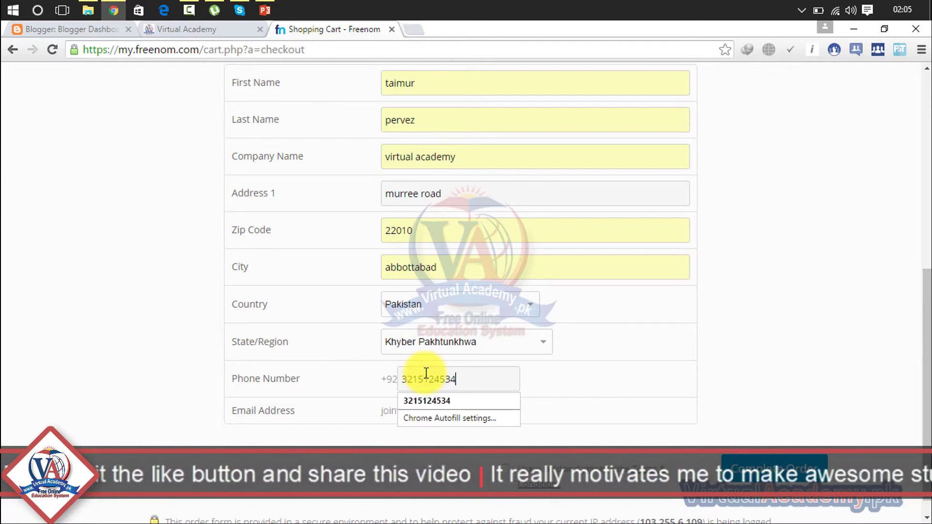
click(427, 401)
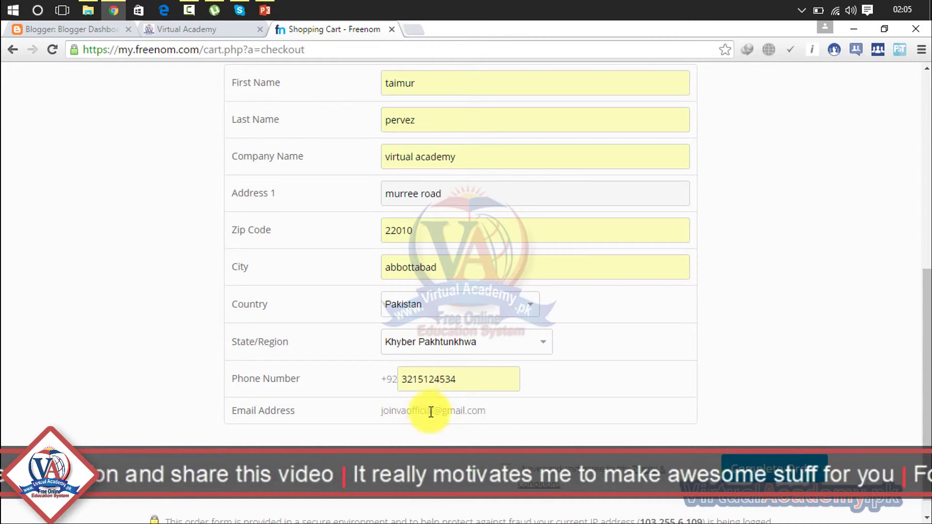
click(776, 466)
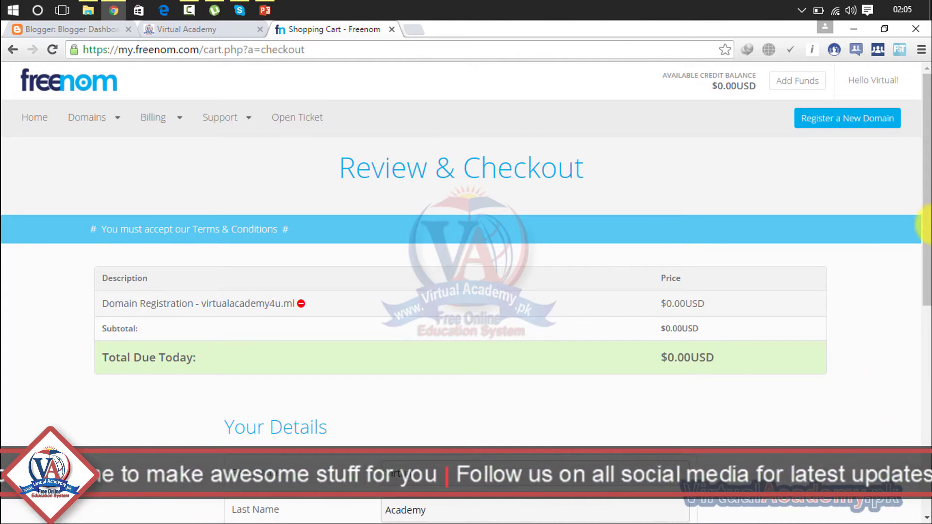
Tick the checkbox accepting Freenom's Terms & Conditions
drag(928, 200, 916, 432)
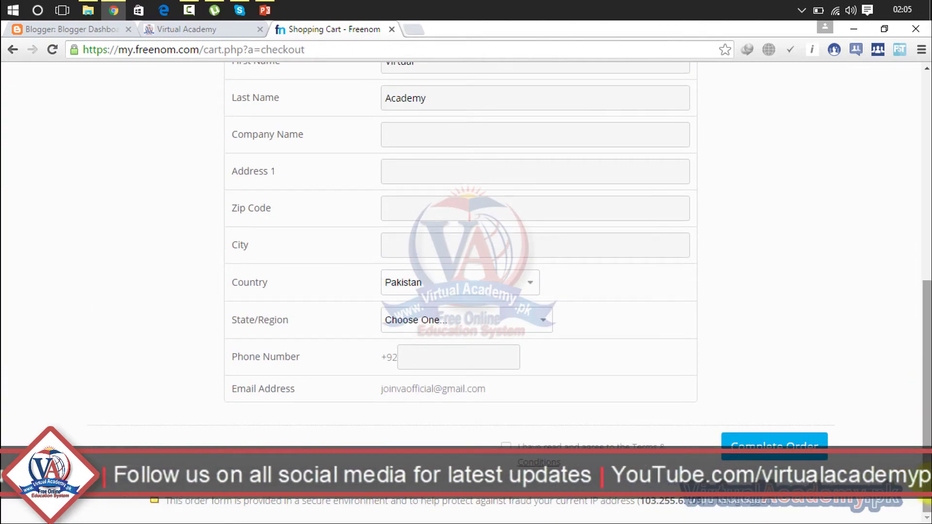
click(505, 446)
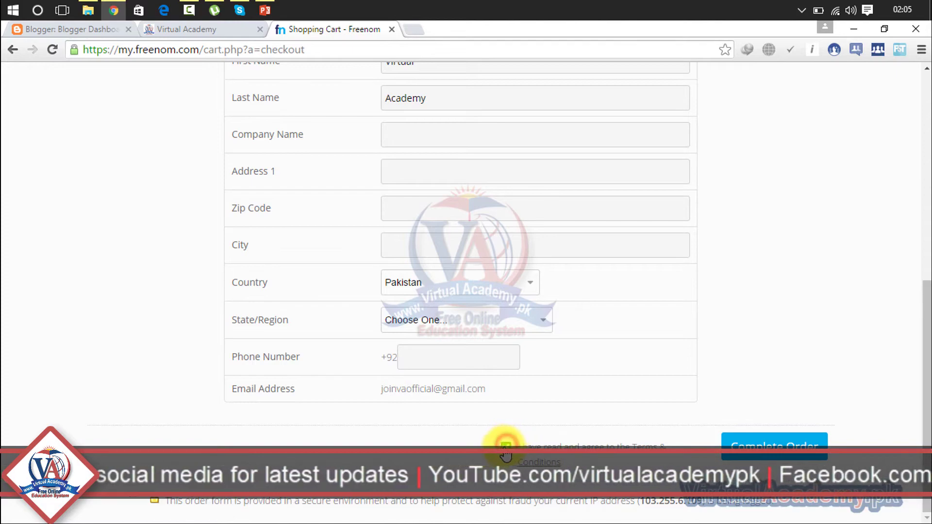
drag(925, 335, 925, 320)
Refill the whole contact form from the saved autofill profile and complete the order
click(627, 167)
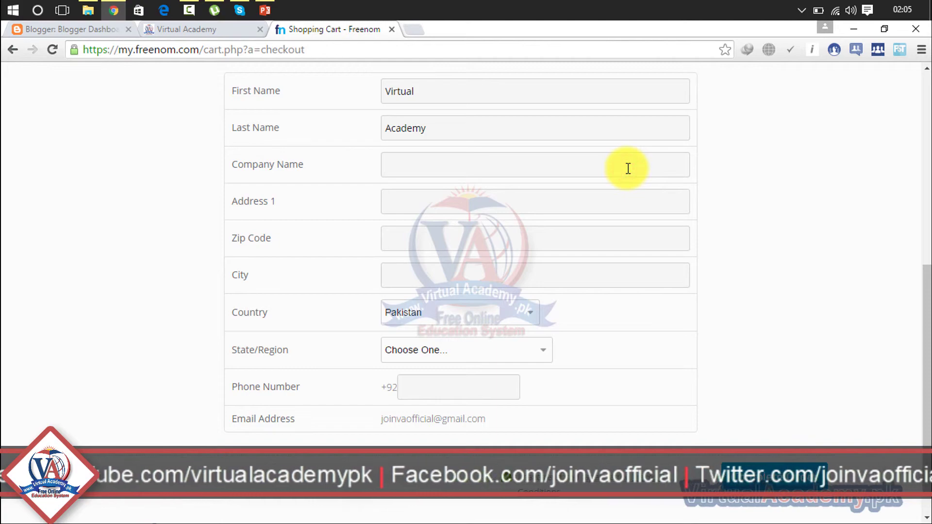
text(v)
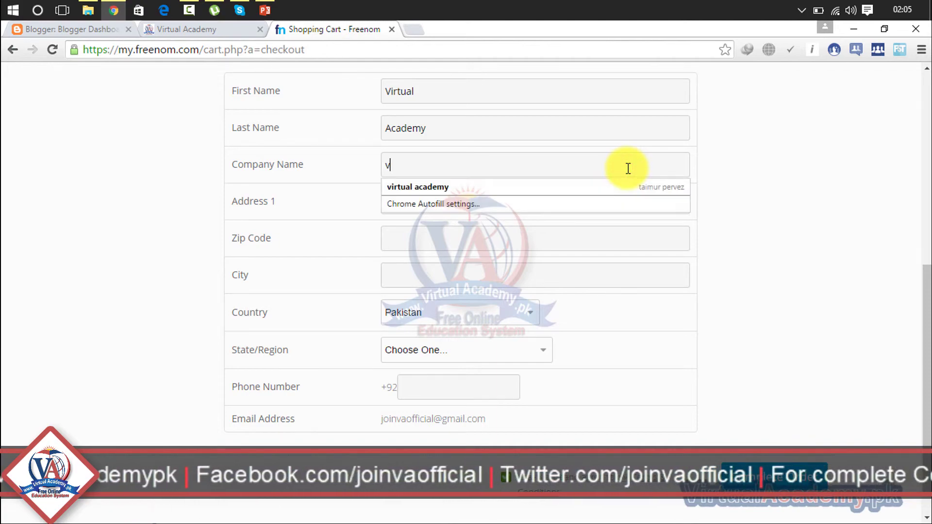
key(Down)
key(Return)
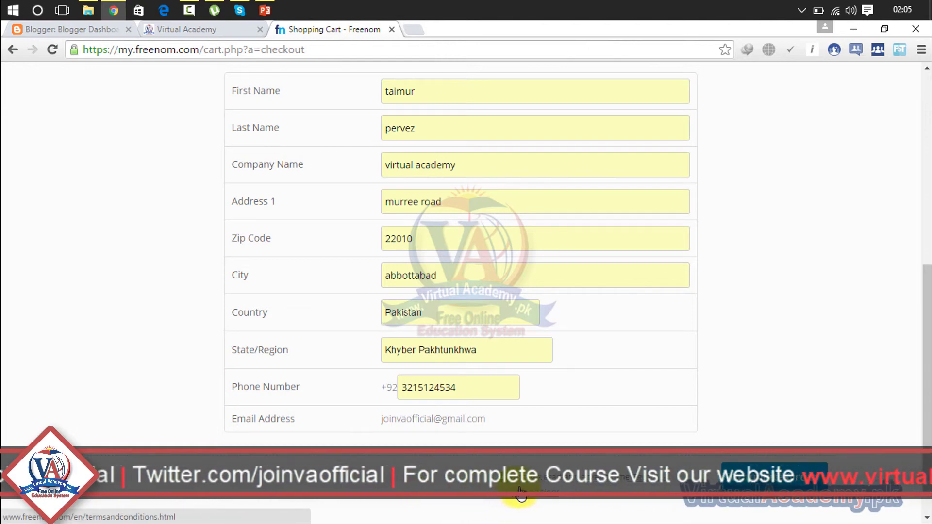
click(776, 454)
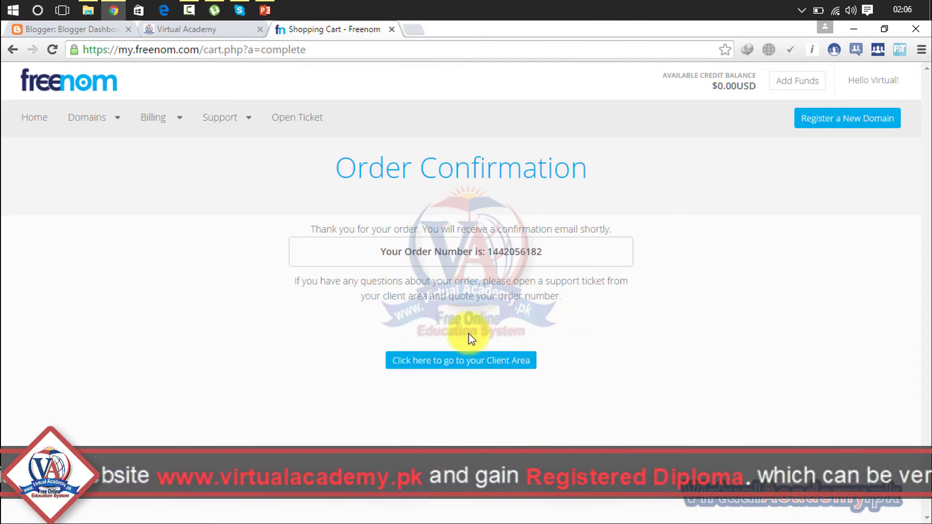
Go from the order confirmation to the Client Area, then Domains > My Domains
click(482, 368)
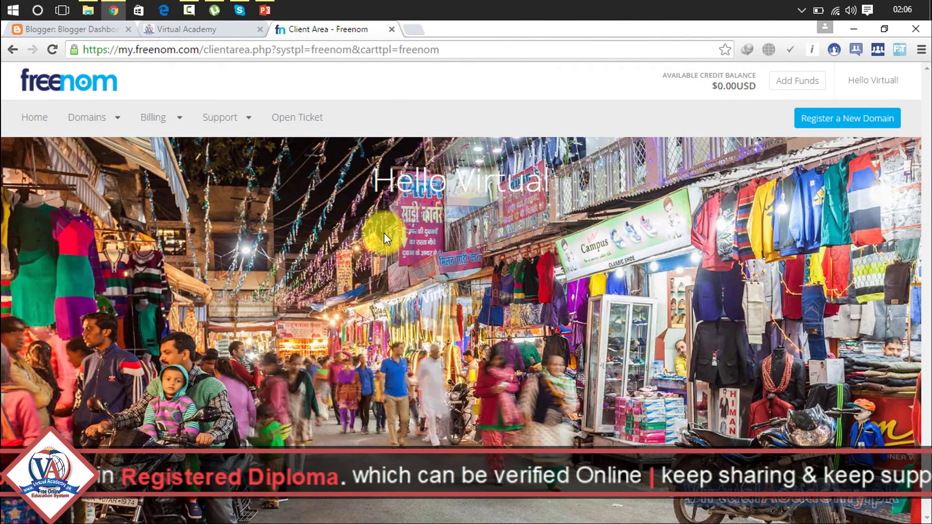
mouse_move(97, 121)
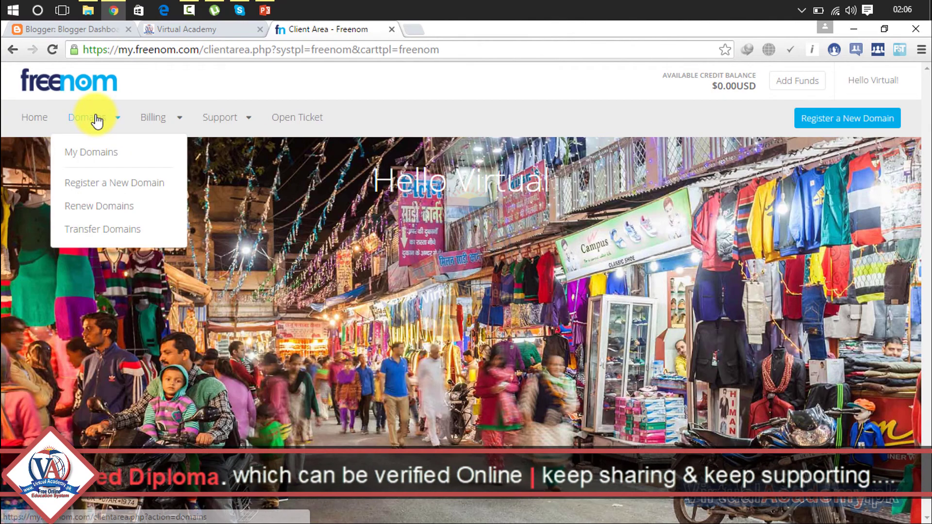
click(92, 152)
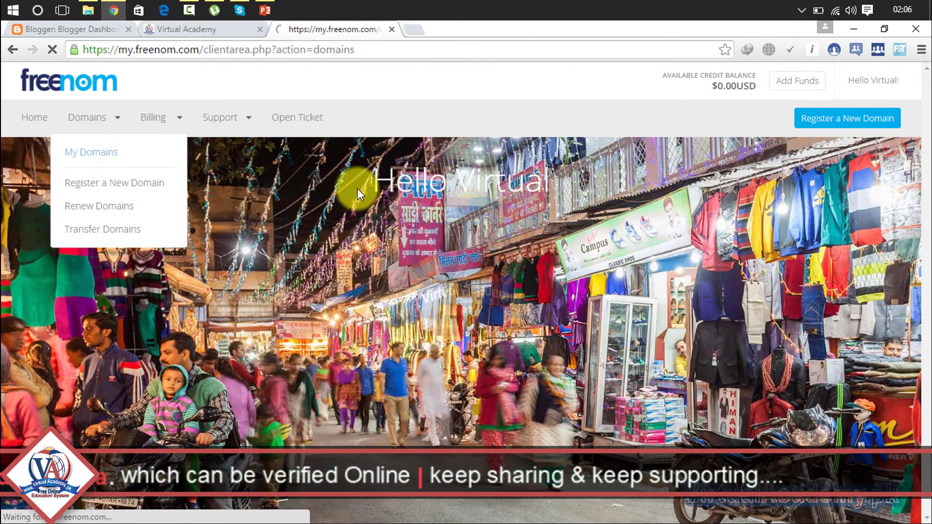